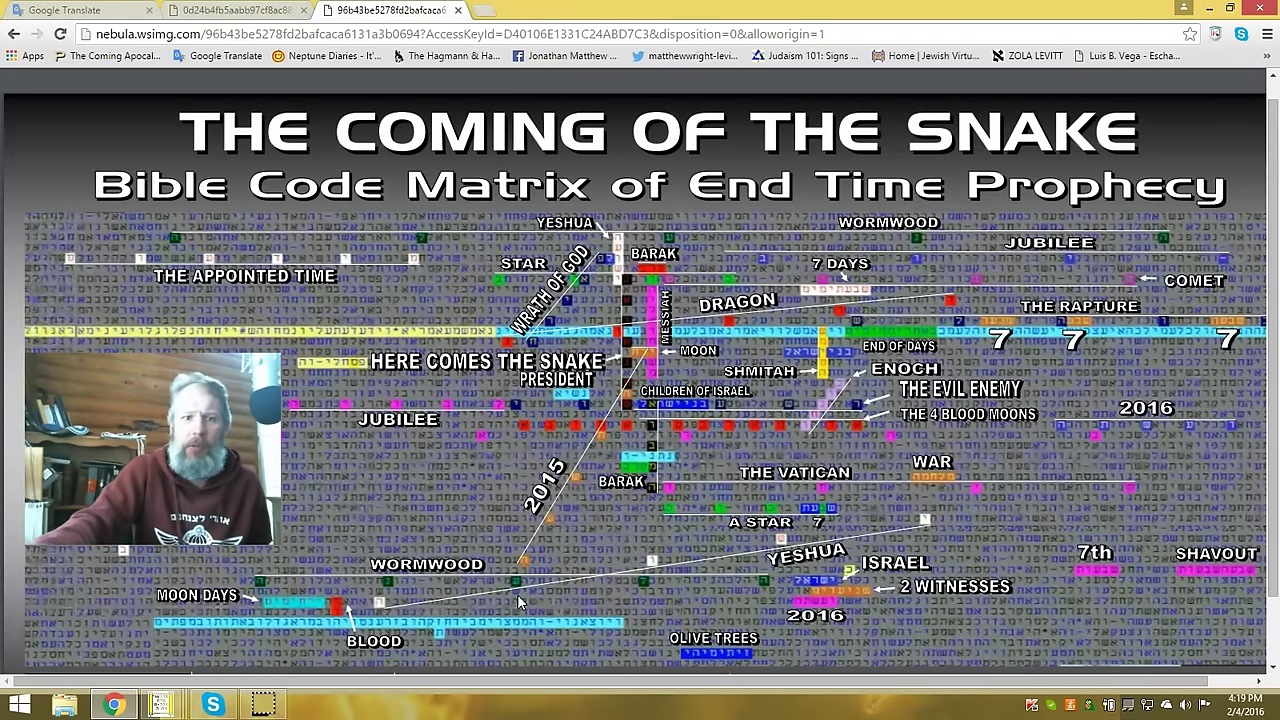
# Bring Bible Code Search Pro forward and minimize the TANACH letter grid window
pyautogui.click(523, 594)
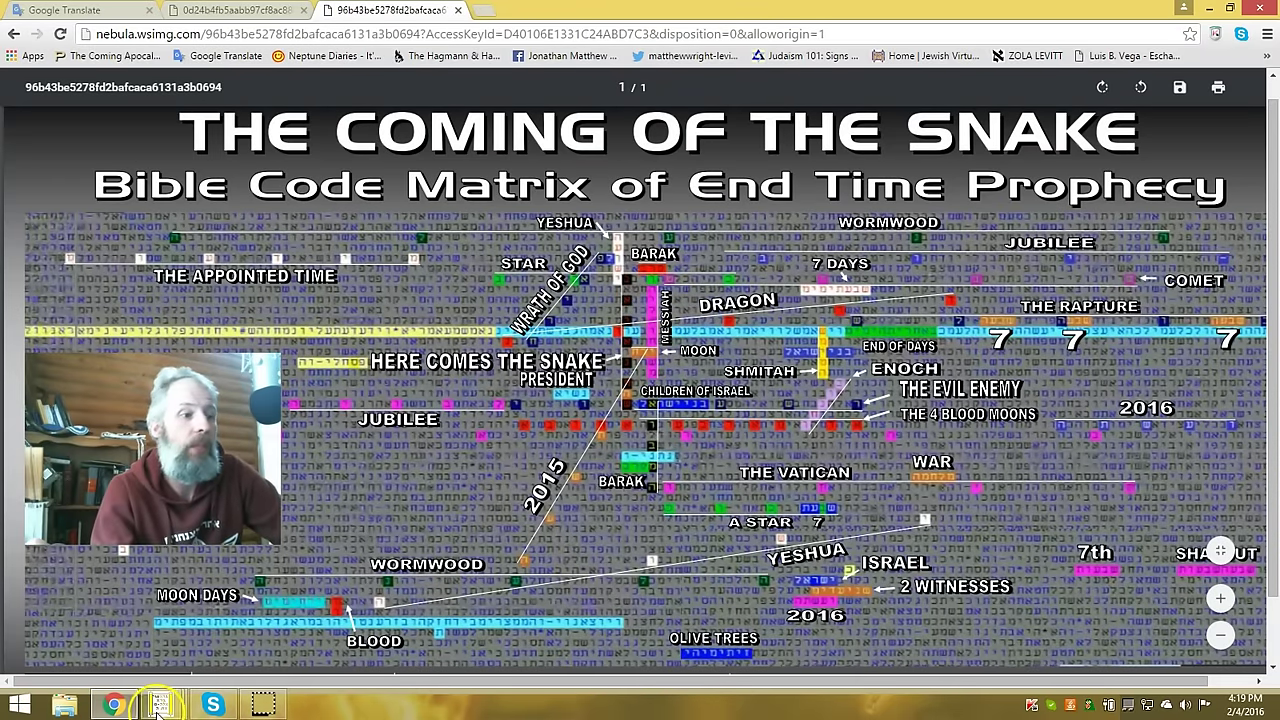
pyautogui.moveTo(162, 704)
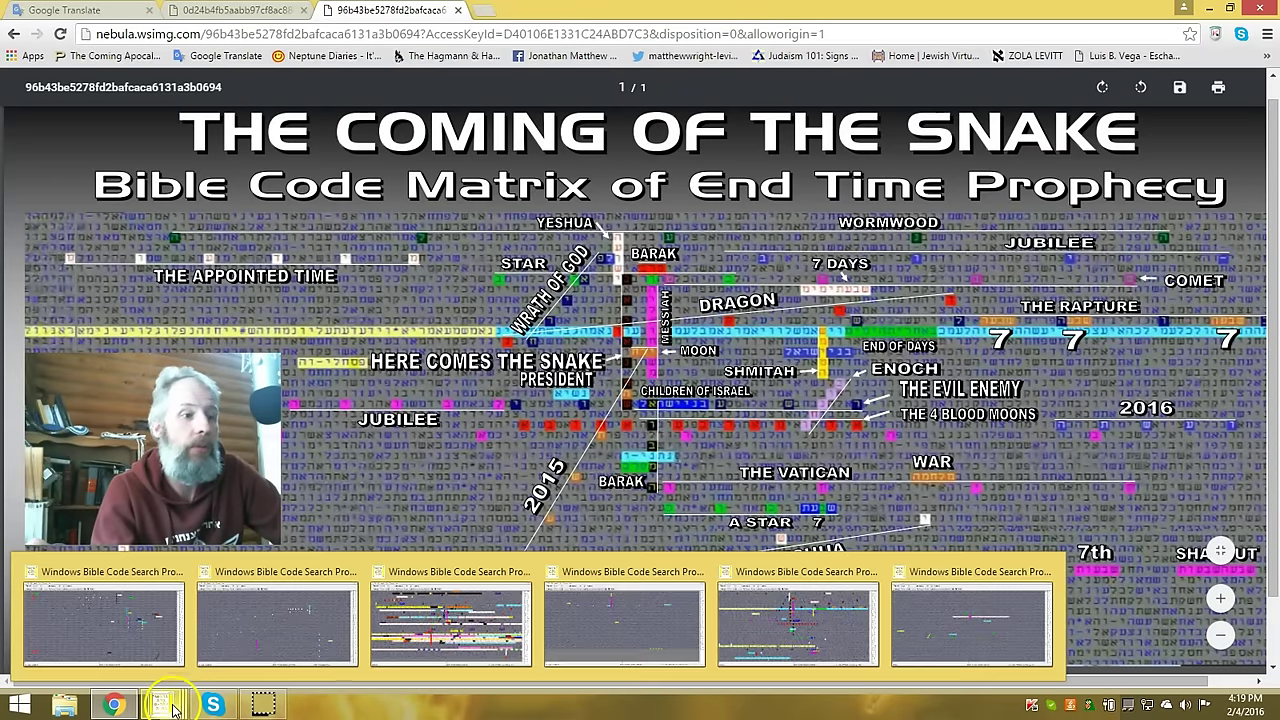
pyautogui.click(780, 628)
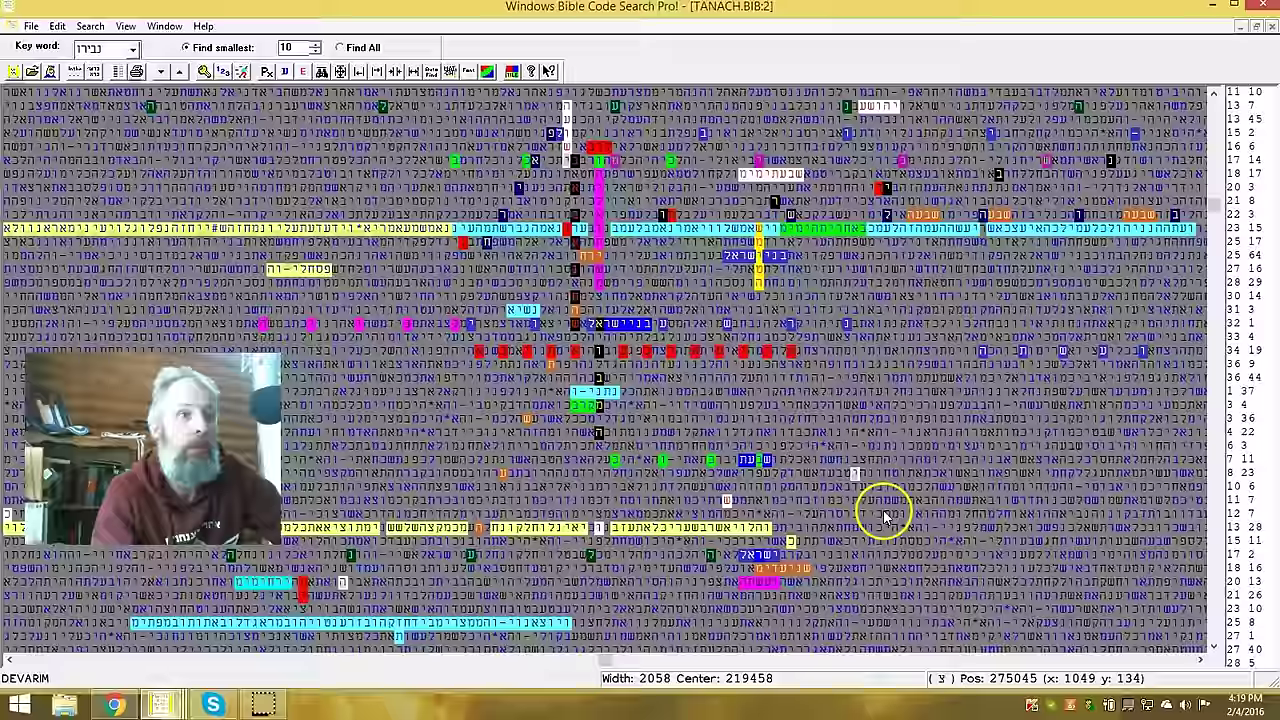
pyautogui.click(1240, 28)
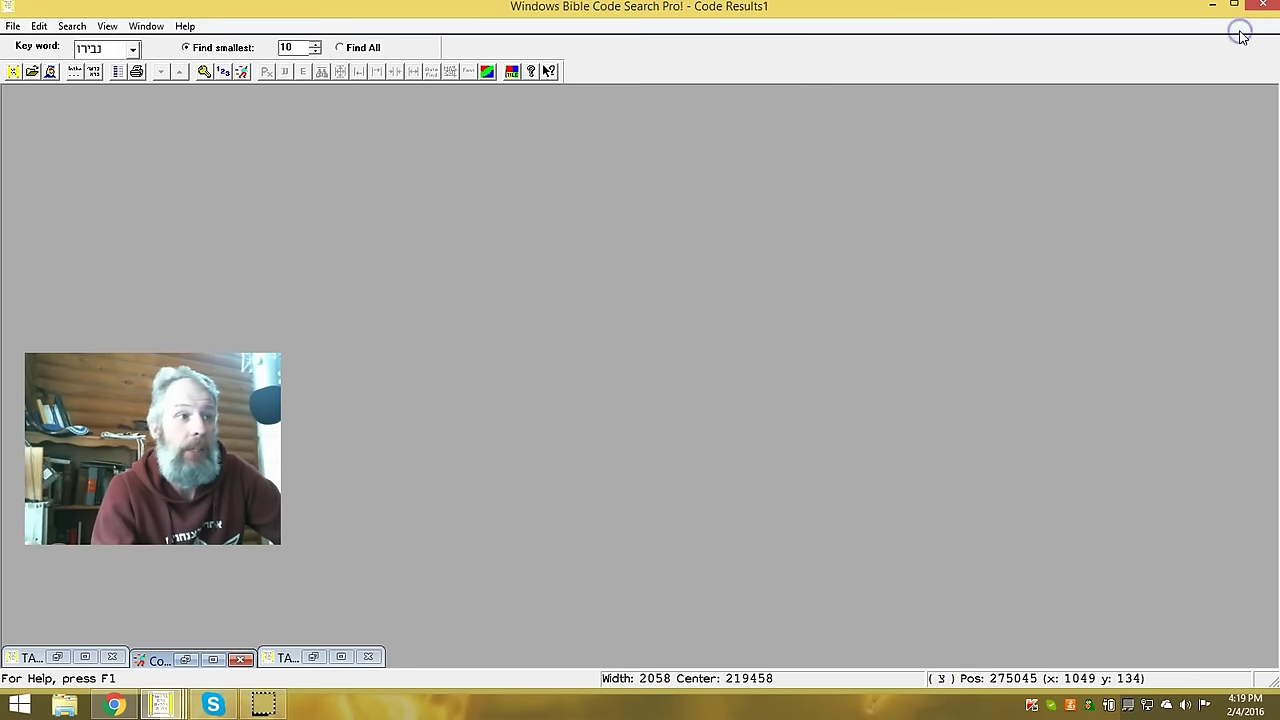
# Review the Code Results list at full size, then maximize the TANACH.BIB grid again
pyautogui.click(213, 659)
pyautogui.scroll(7, 220, 640)
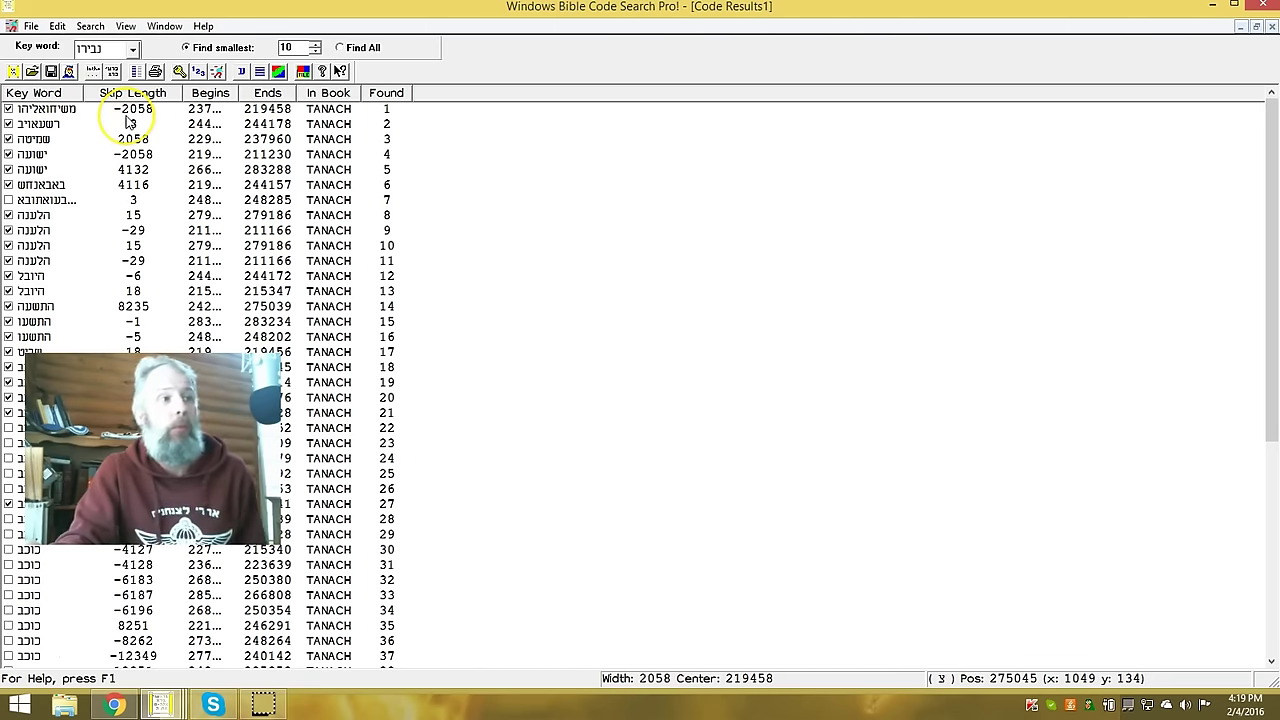
pyautogui.click(1239, 27)
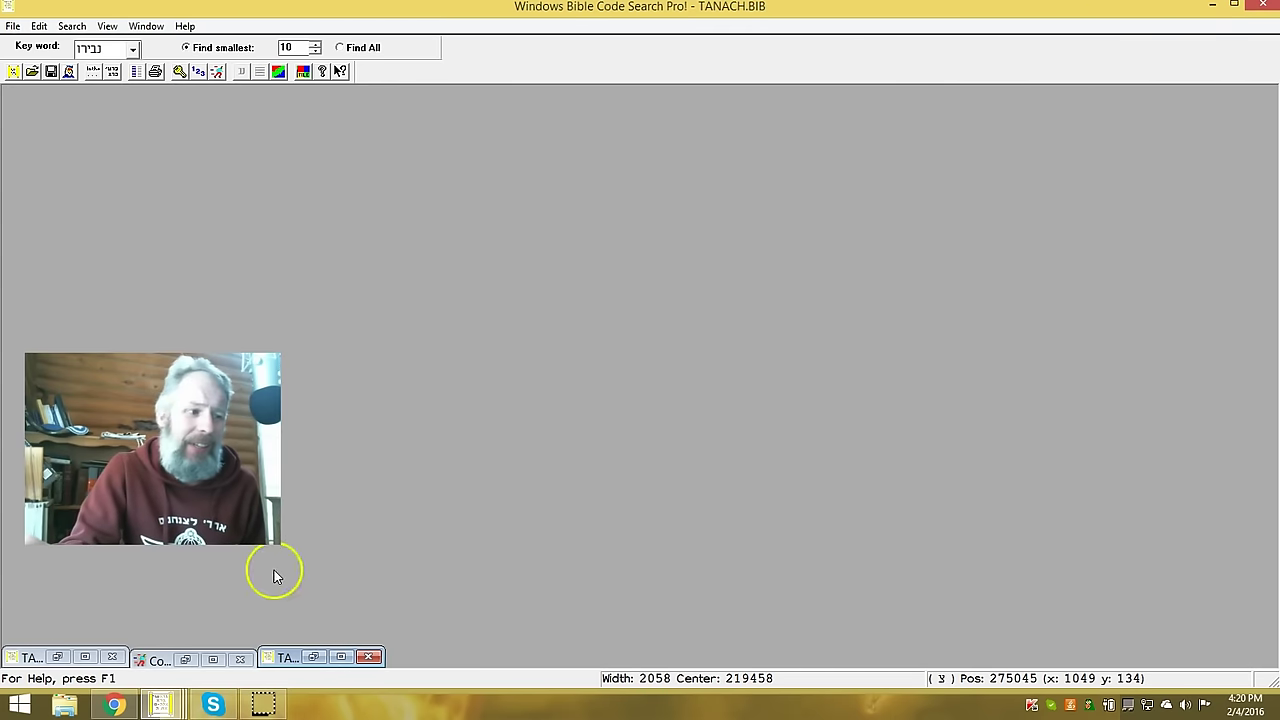
pyautogui.click(85, 658)
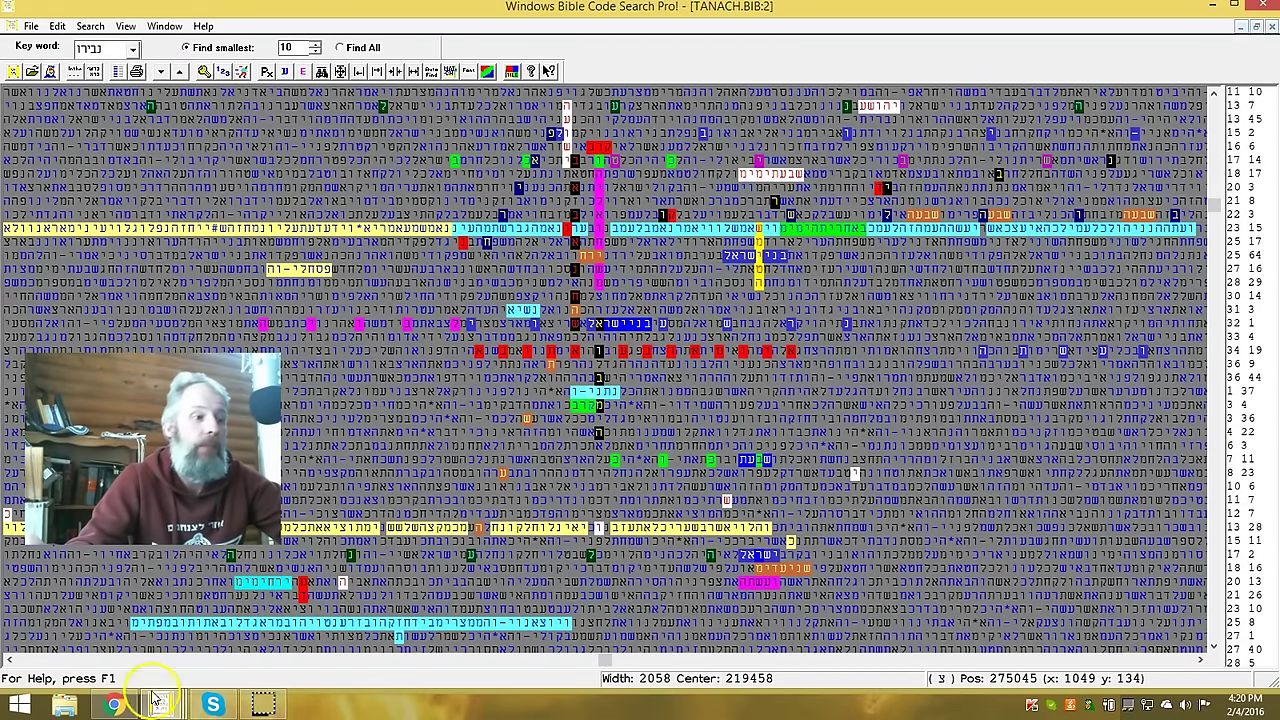
# Switch back to the Coming of the Snake matrix page in Chrome
pyautogui.moveTo(114, 705)
pyautogui.click(118, 622)
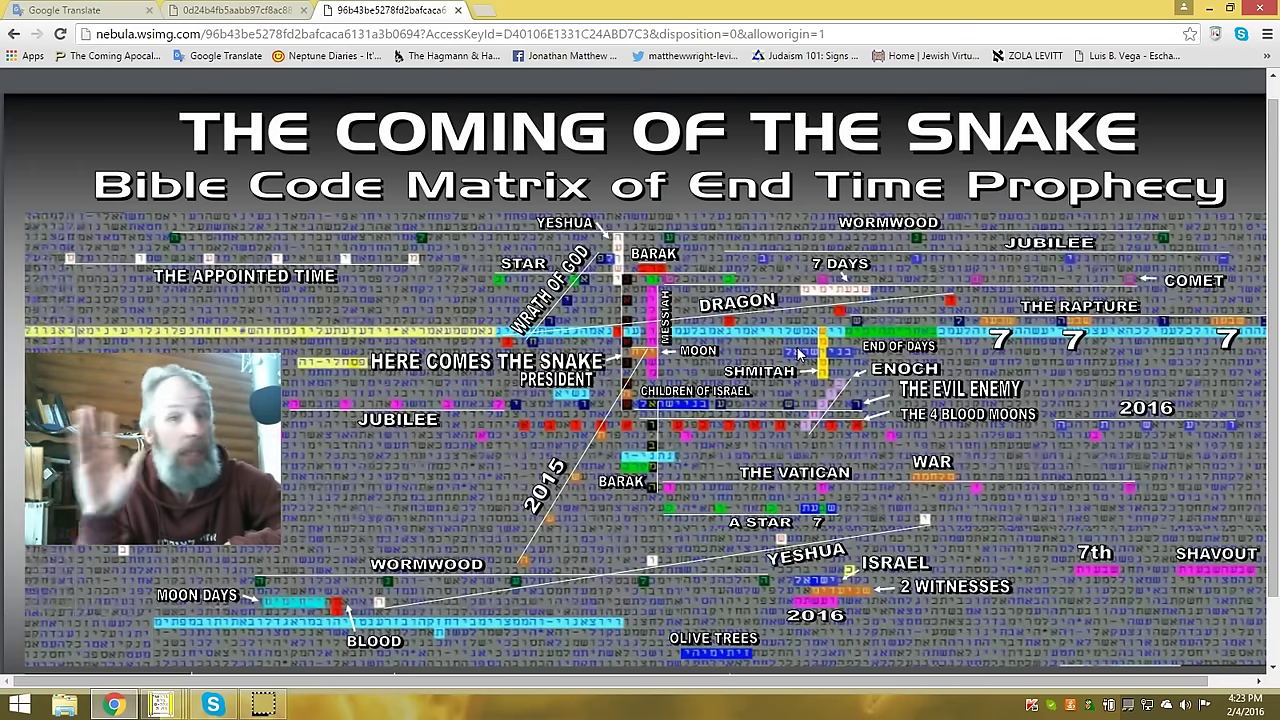
# Display the Coming of the Snake end-time prophecy matrix image in Chrome
pyautogui.click(808, 348)
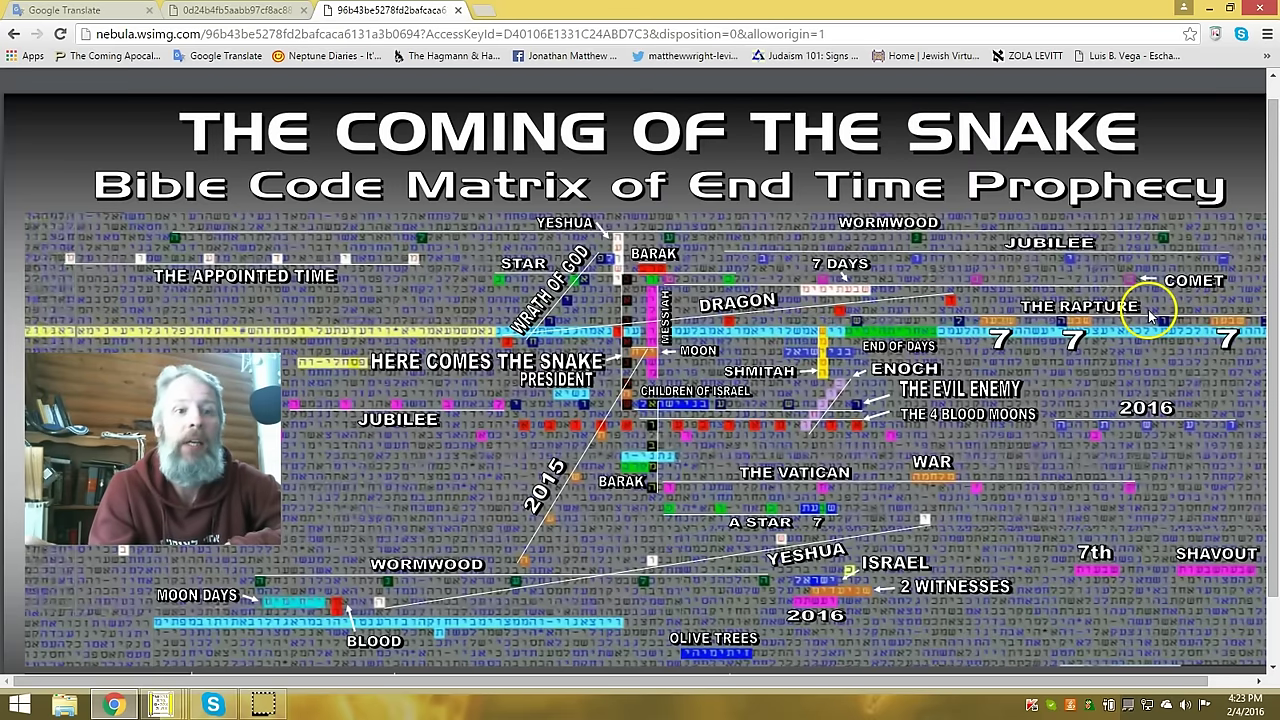
pyautogui.moveTo(1043, 551)
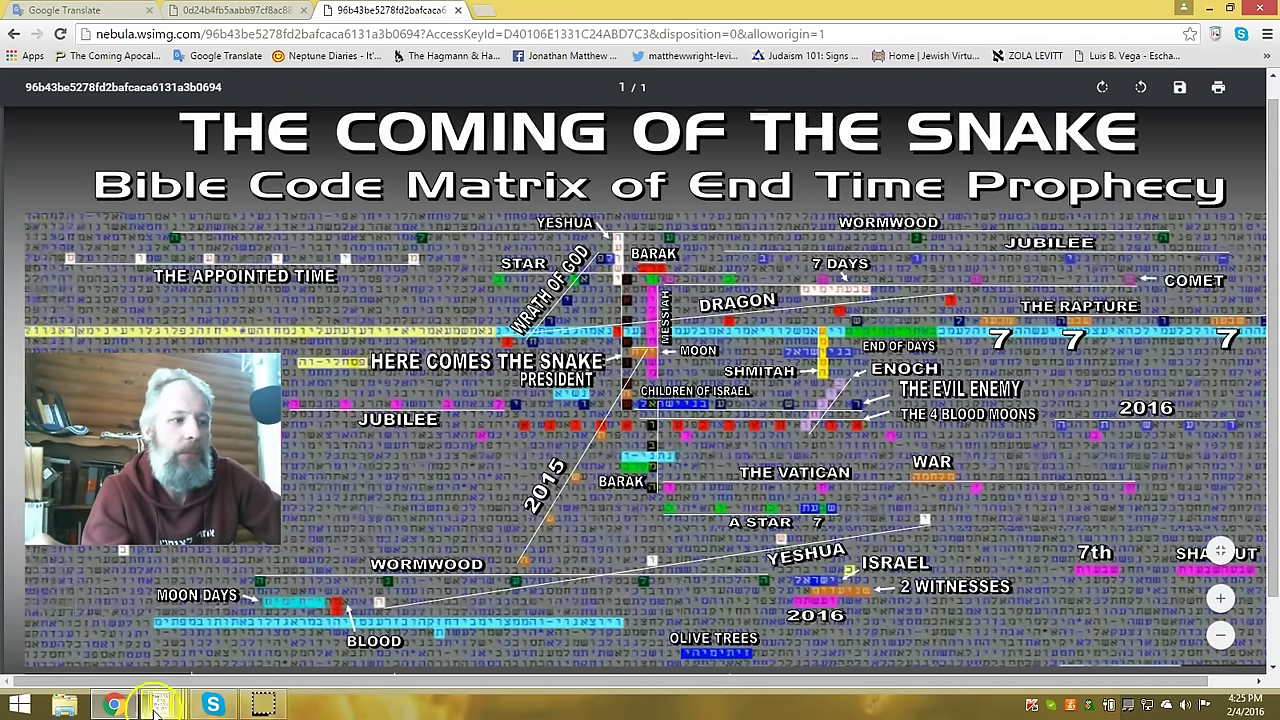
# Switch to the TANACH.BIB:2 matrix window with its colour-highlighted codes
pyautogui.moveTo(155, 708)
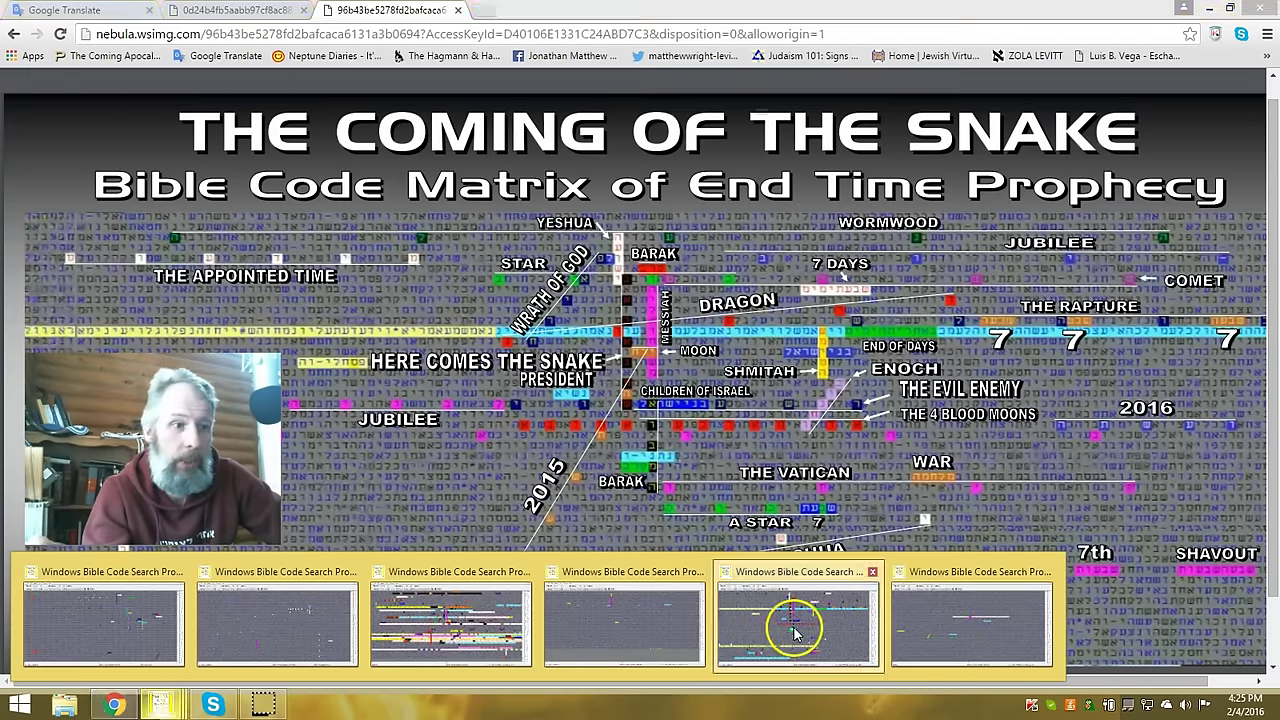
pyautogui.click(795, 632)
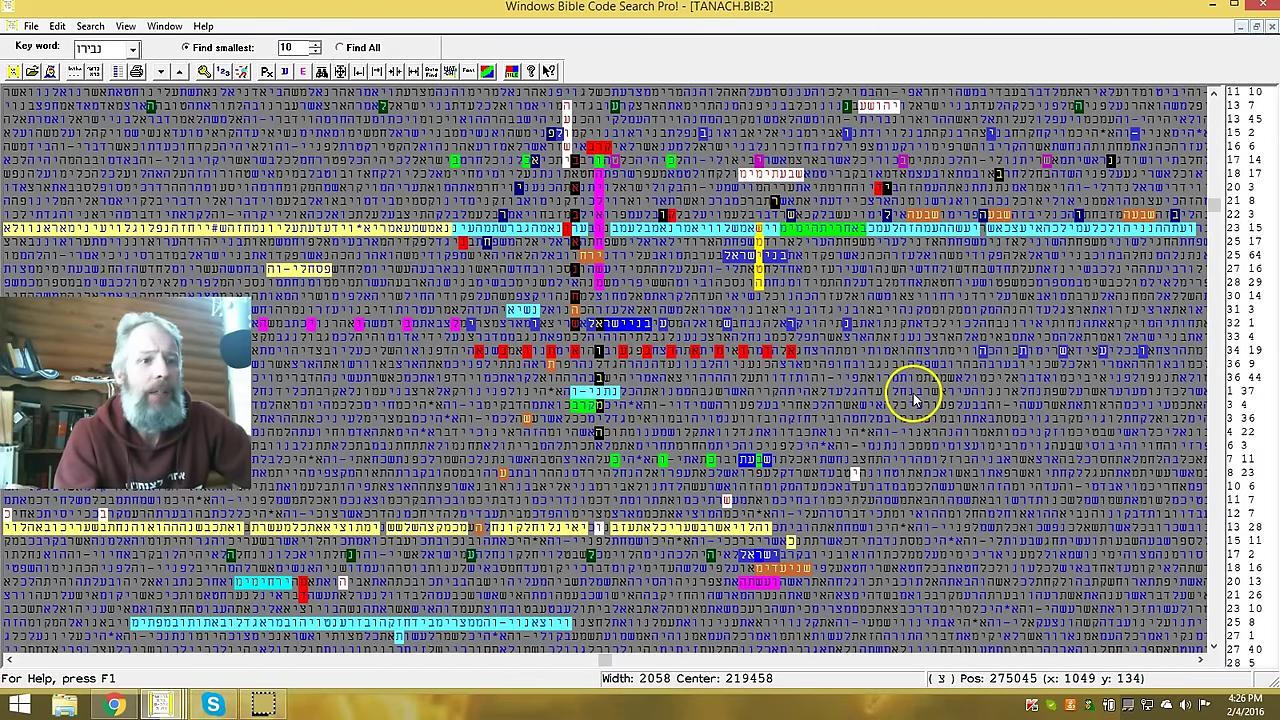
# Select the letters spelling Nibiru near the bottom of the Devarim letter matrix
pyautogui.scroll(-3, 1218, 205)
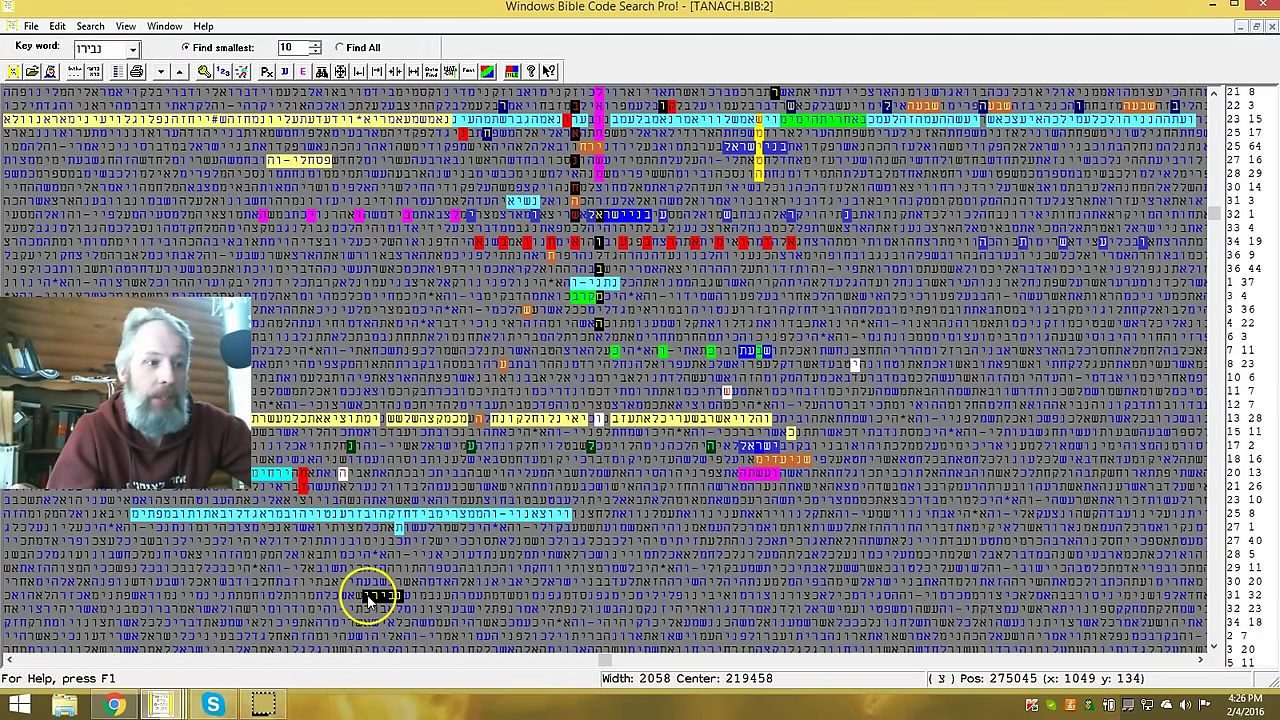
pyautogui.click(371, 600)
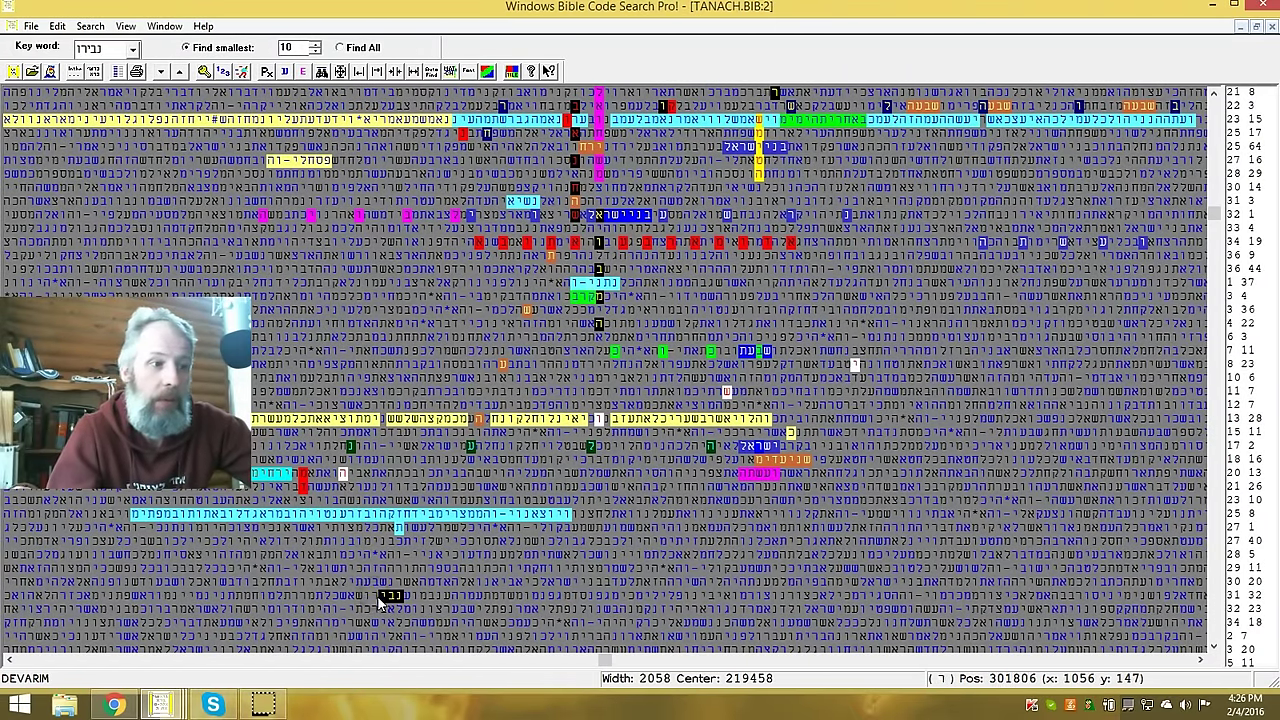
pyautogui.click(380, 598)
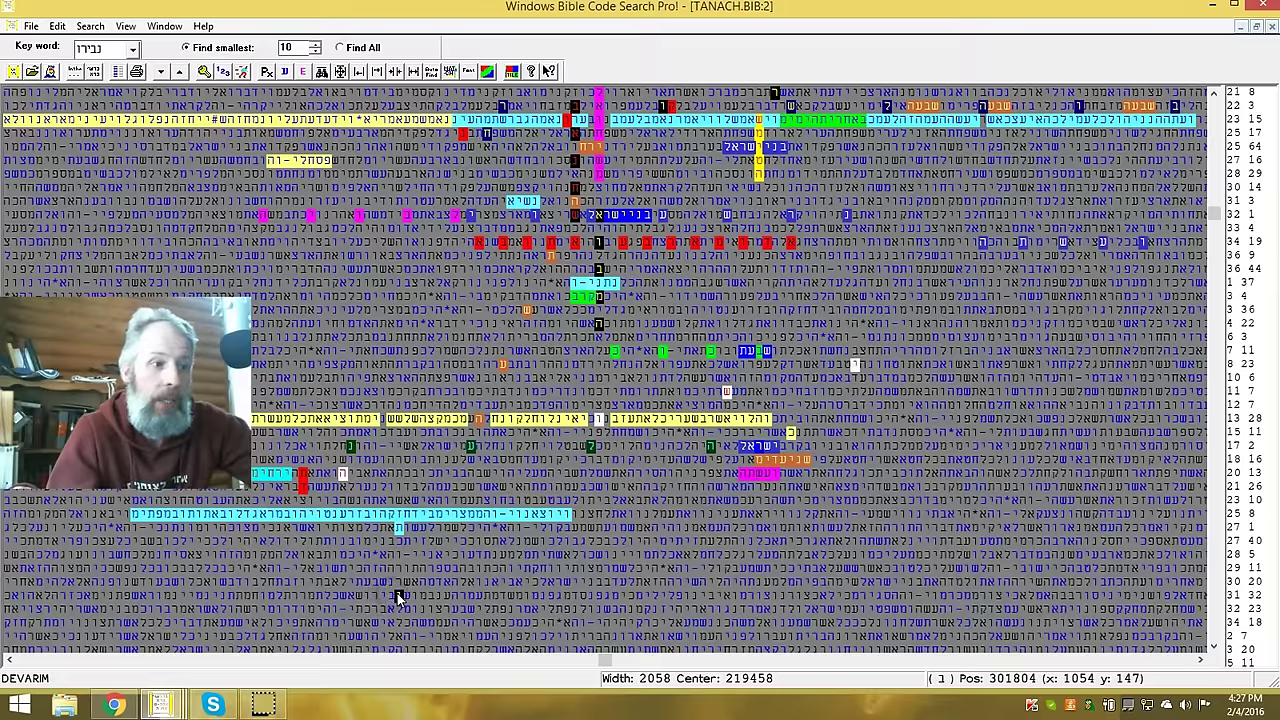
pyautogui.click(398, 597)
pyautogui.click(376, 598)
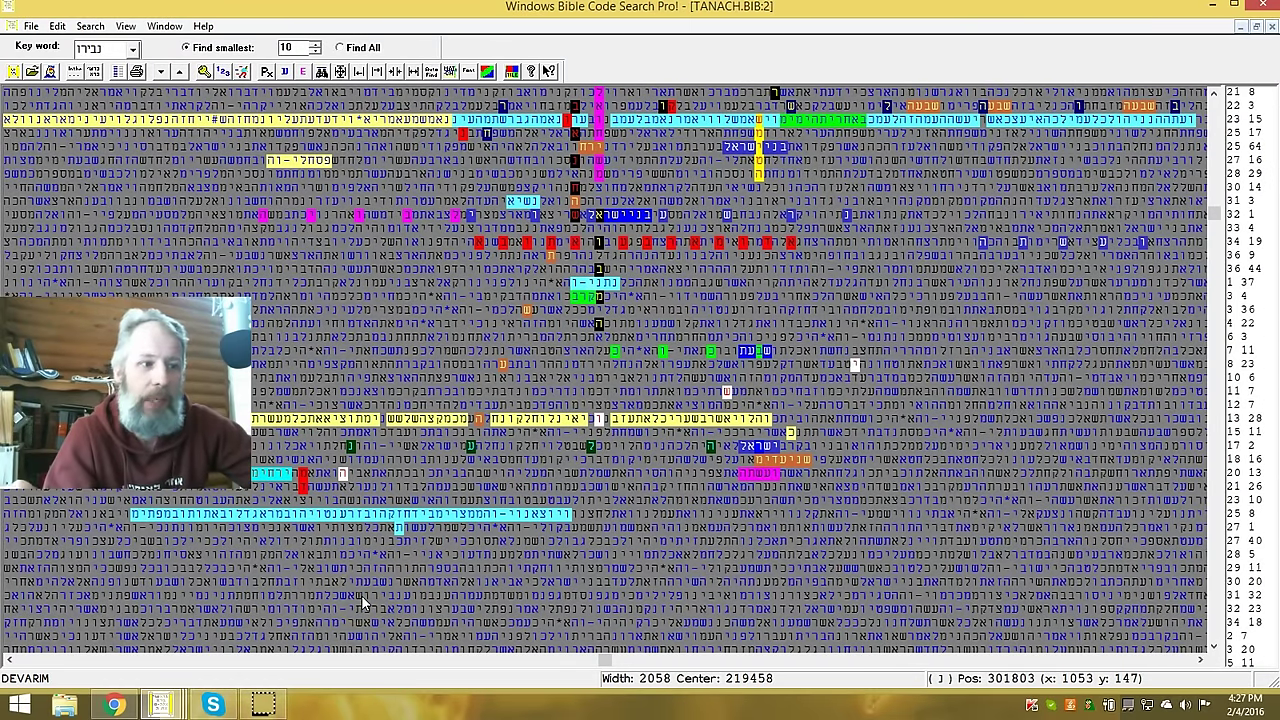
pyautogui.click(366, 595)
pyautogui.moveTo(375, 598); pyautogui.dragTo(398, 600)
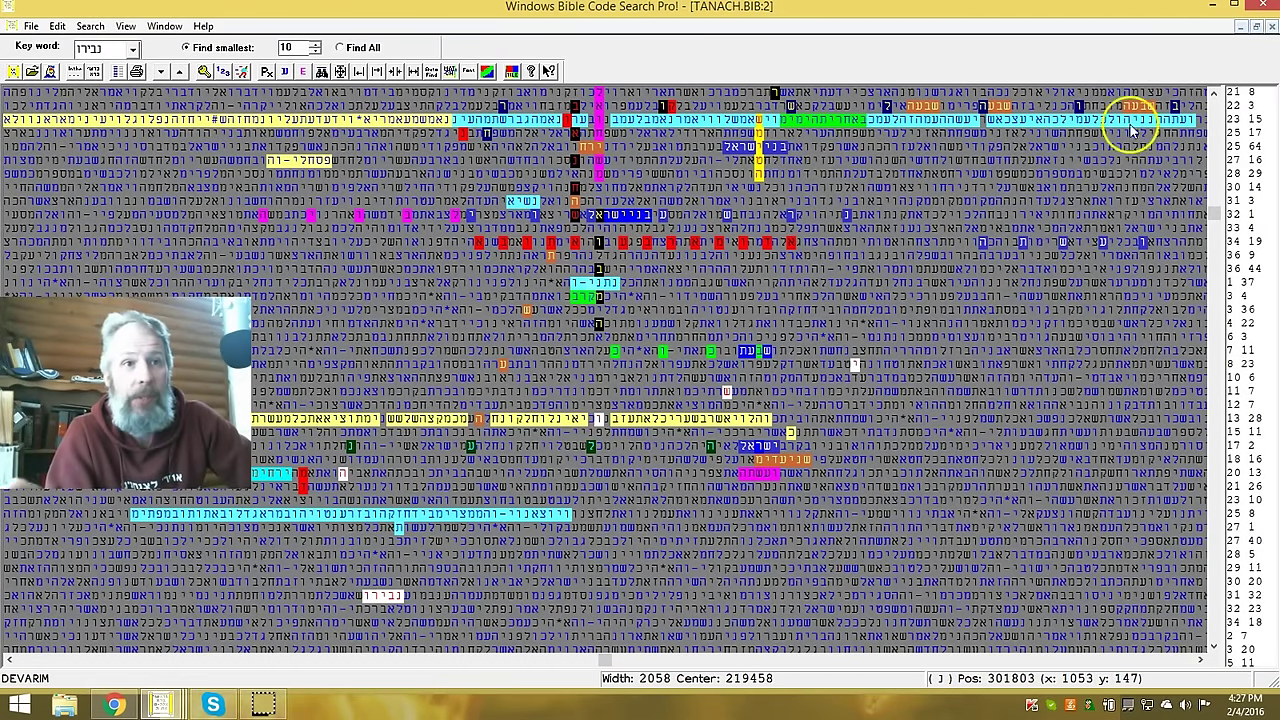
# Scroll the TANACH.BIB:2 matrix up two rows and restore it to a smaller window
pyautogui.click(1213, 92)
pyautogui.click(1213, 92)
pyautogui.click(1257, 27)
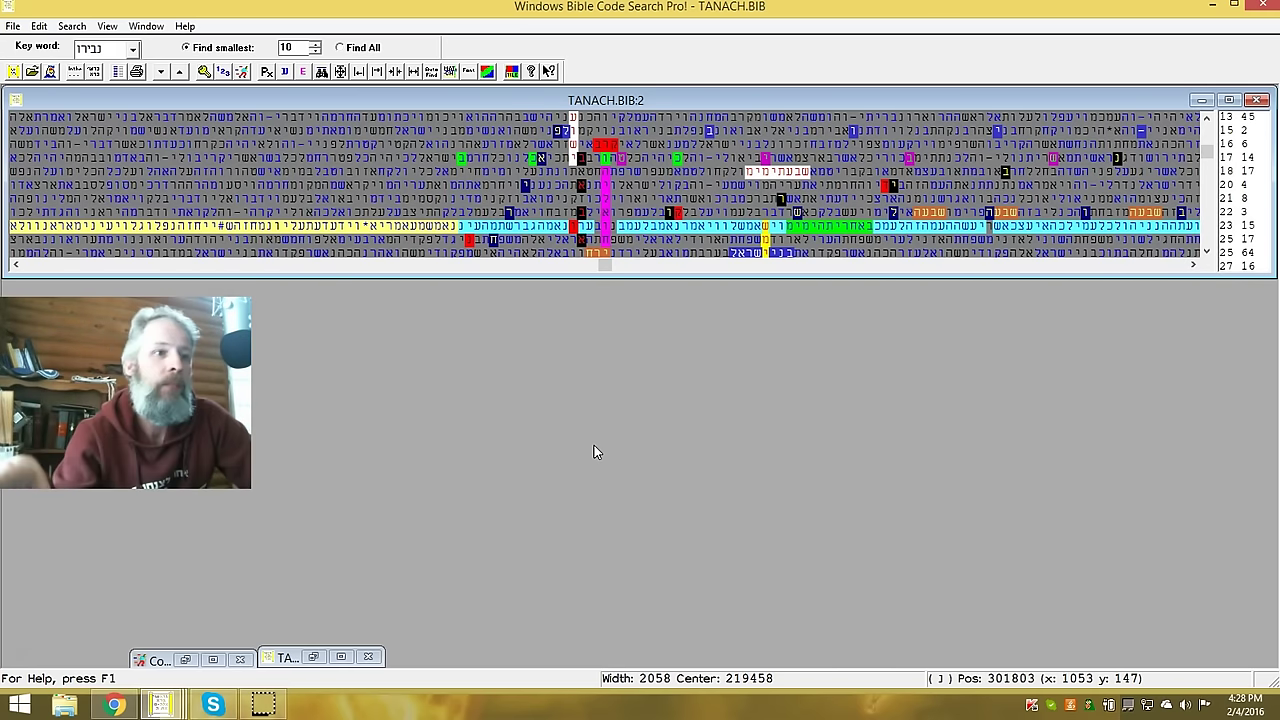
# Show the Hebrew text and English KJV translation (Numbers 24:13–21) for this matrix spot
pyautogui.rightClick(822, 231)
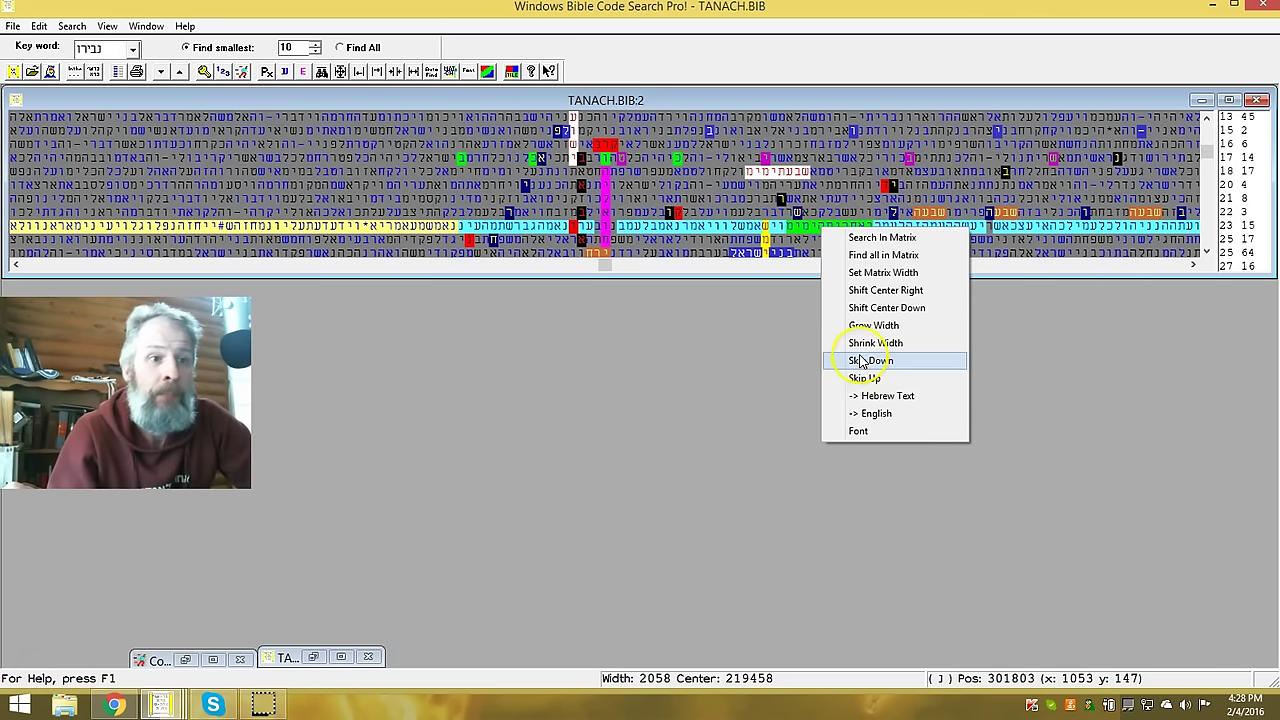
pyautogui.click(873, 398)
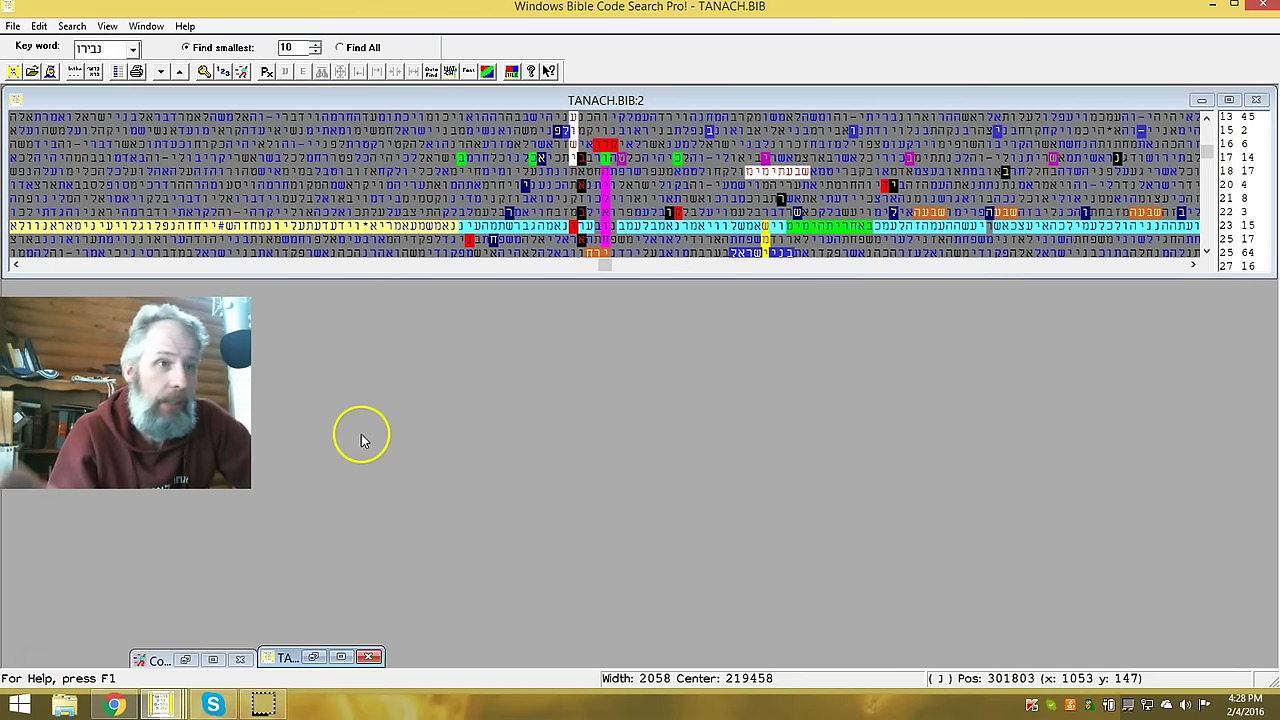
pyautogui.click(313, 646)
pyautogui.click(313, 651)
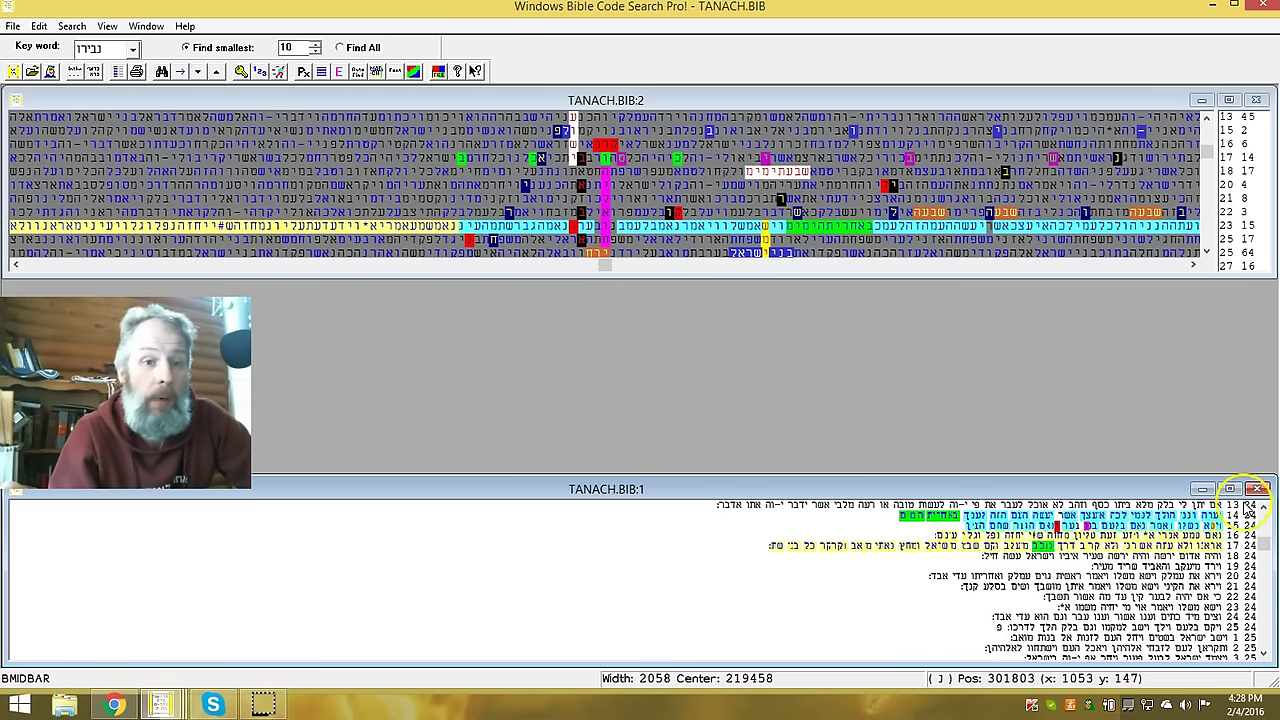
pyautogui.click(339, 71)
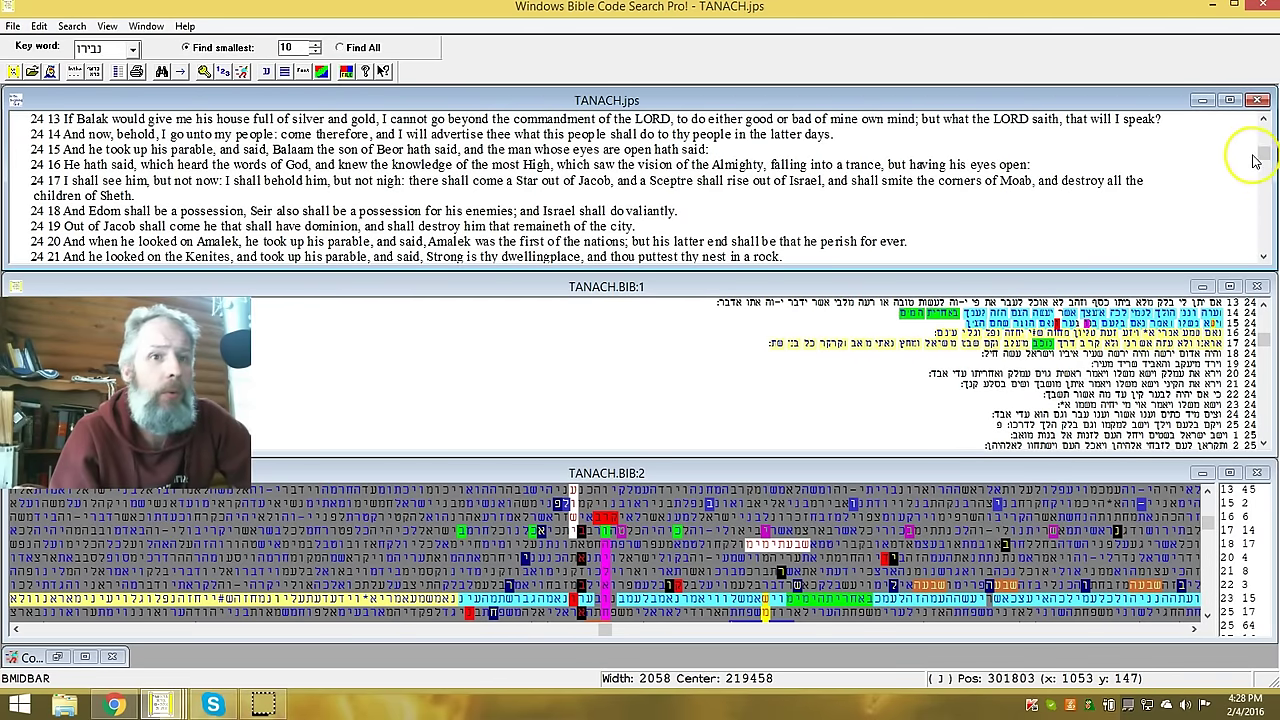
# Scroll the English translation back three lines to begin at Numbers 24:10
pyautogui.click(1263, 118)
pyautogui.click(1263, 118)
pyautogui.click(1263, 118)
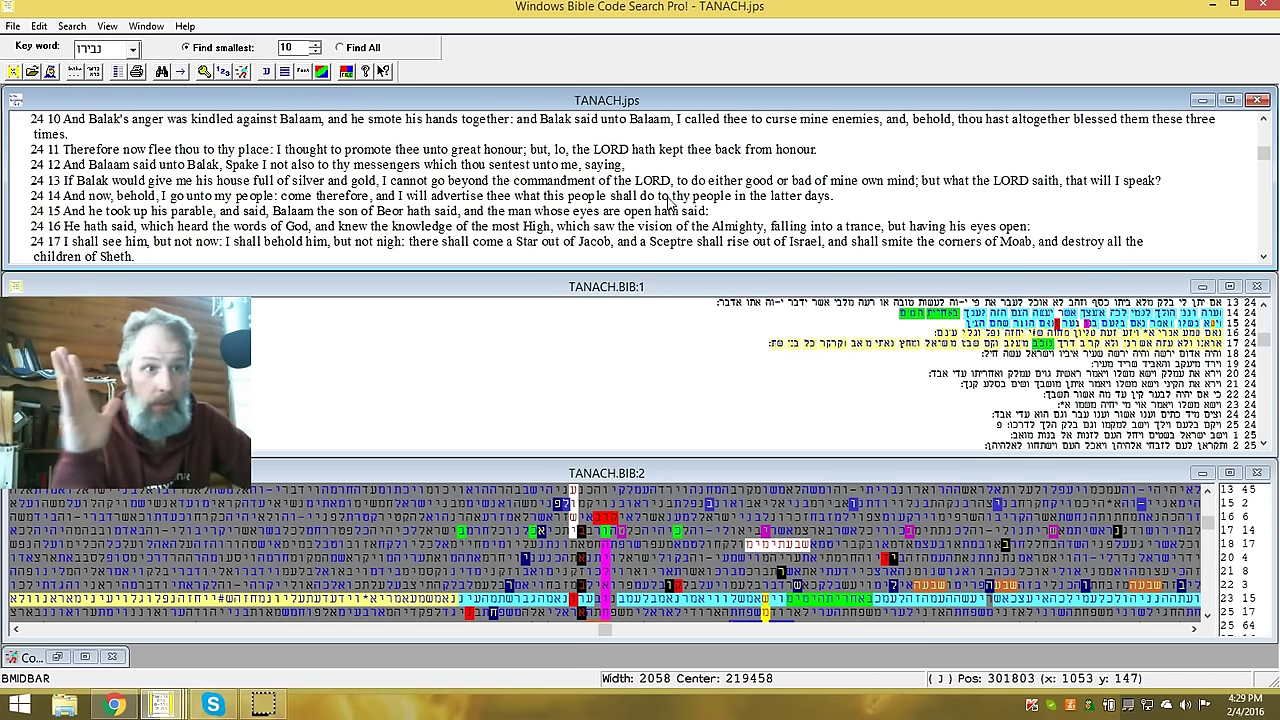
pyautogui.click(642, 200)
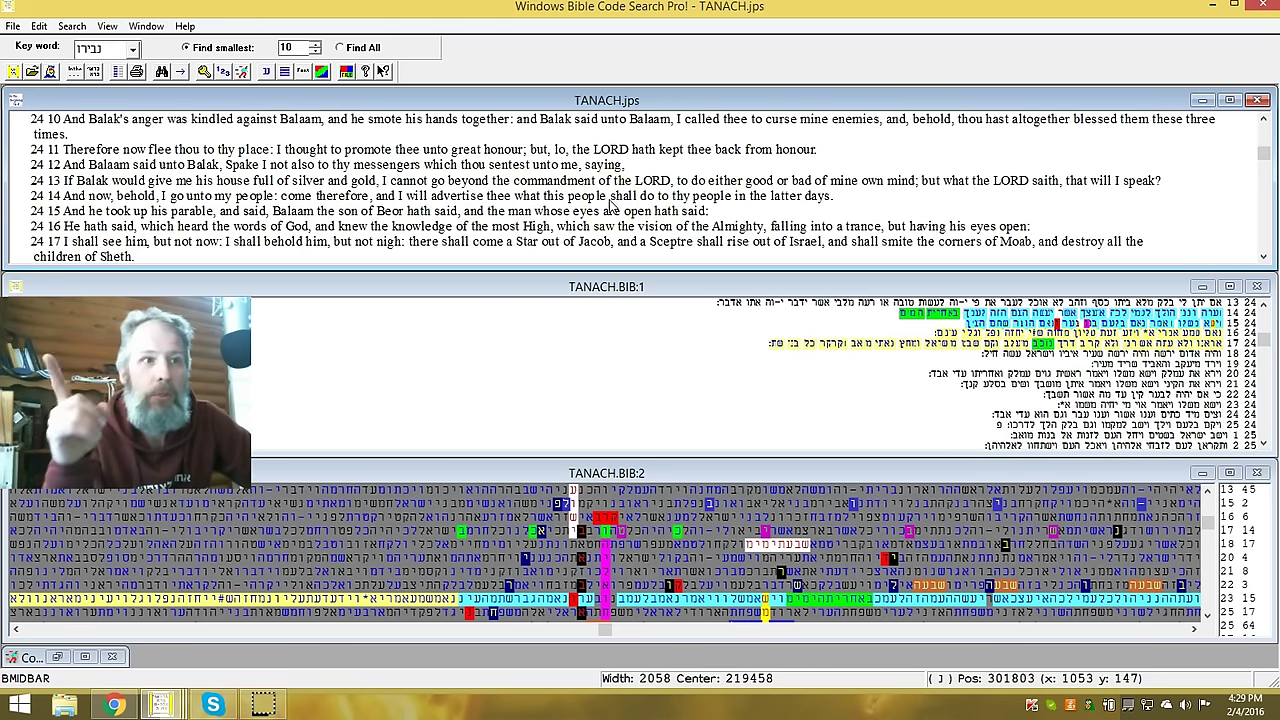
pyautogui.moveTo(326, 195)
pyautogui.mouseDown()
pyautogui.moveTo(115, 236)
pyautogui.moveTo(241, 240)
pyautogui.mouseUp()
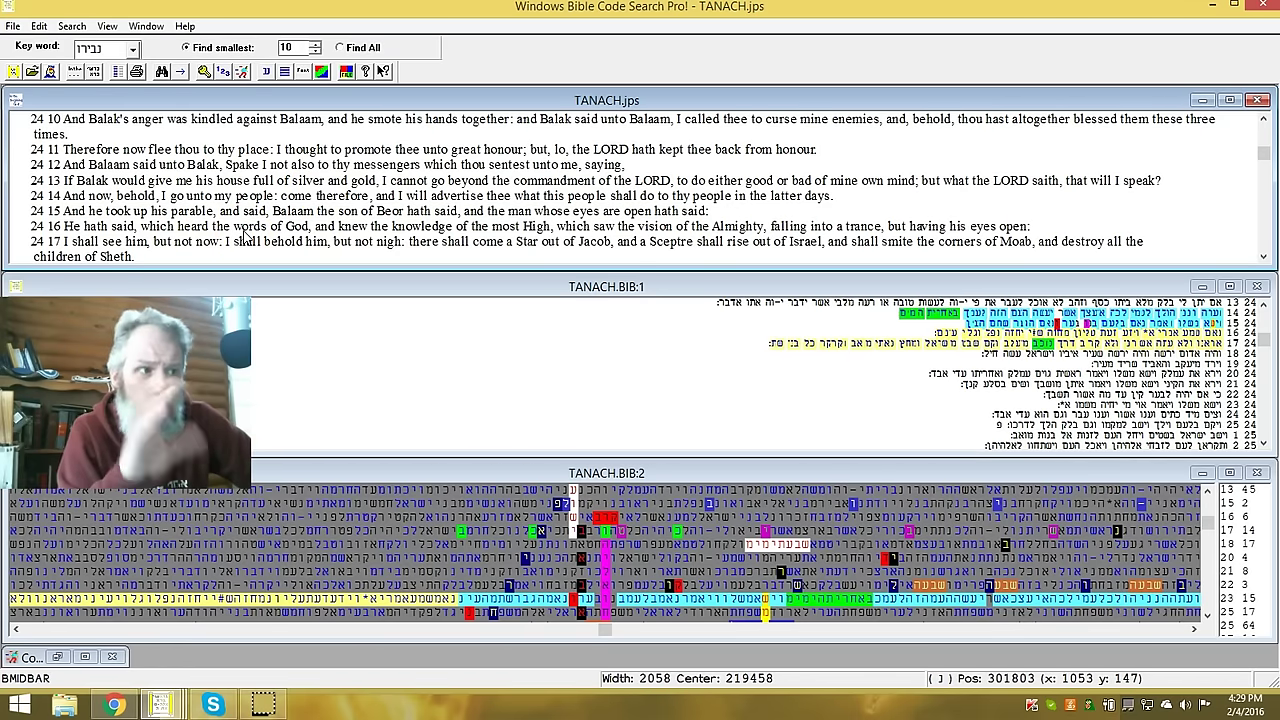
pyautogui.moveTo(205, 218)
pyautogui.mouseDown()
pyautogui.moveTo(93, 205)
pyautogui.moveTo(265, 222)
pyautogui.moveTo(600, 220)
pyautogui.mouseUp()
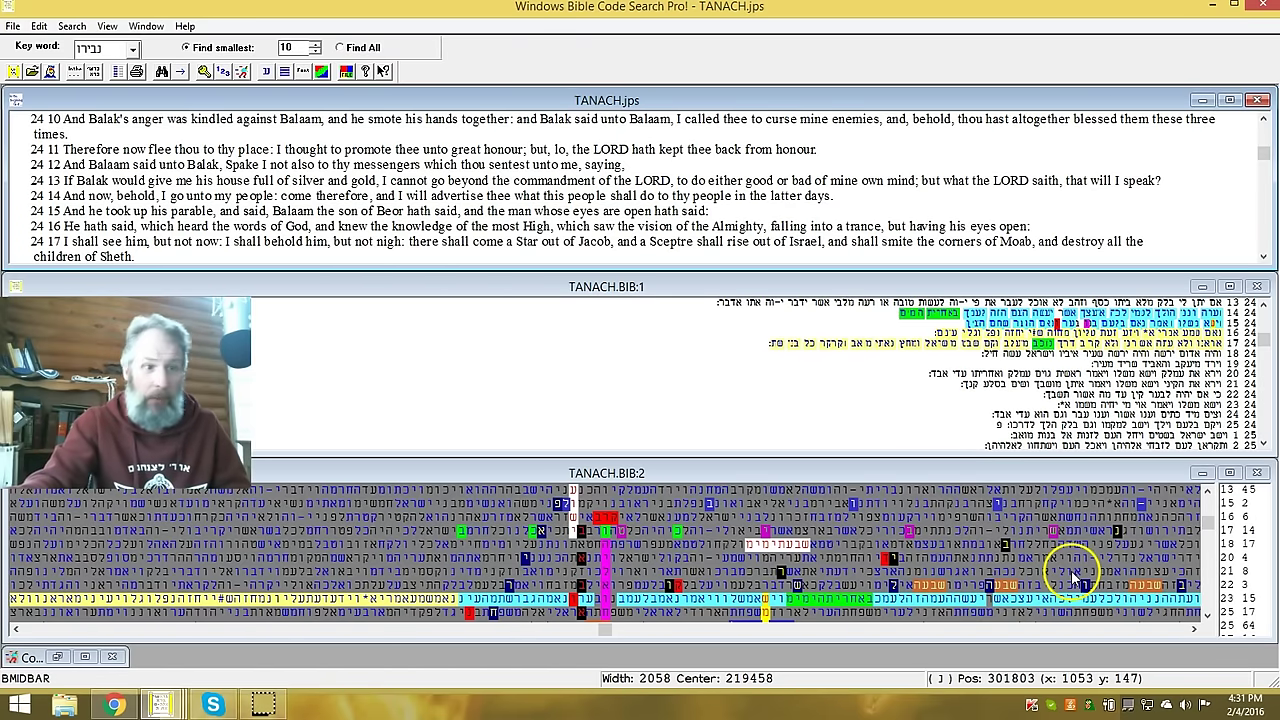
# Scroll the matrix down and show Hebrew Devarim verses 14:26–15:10 for a lower spot
pyautogui.click(1208, 614)
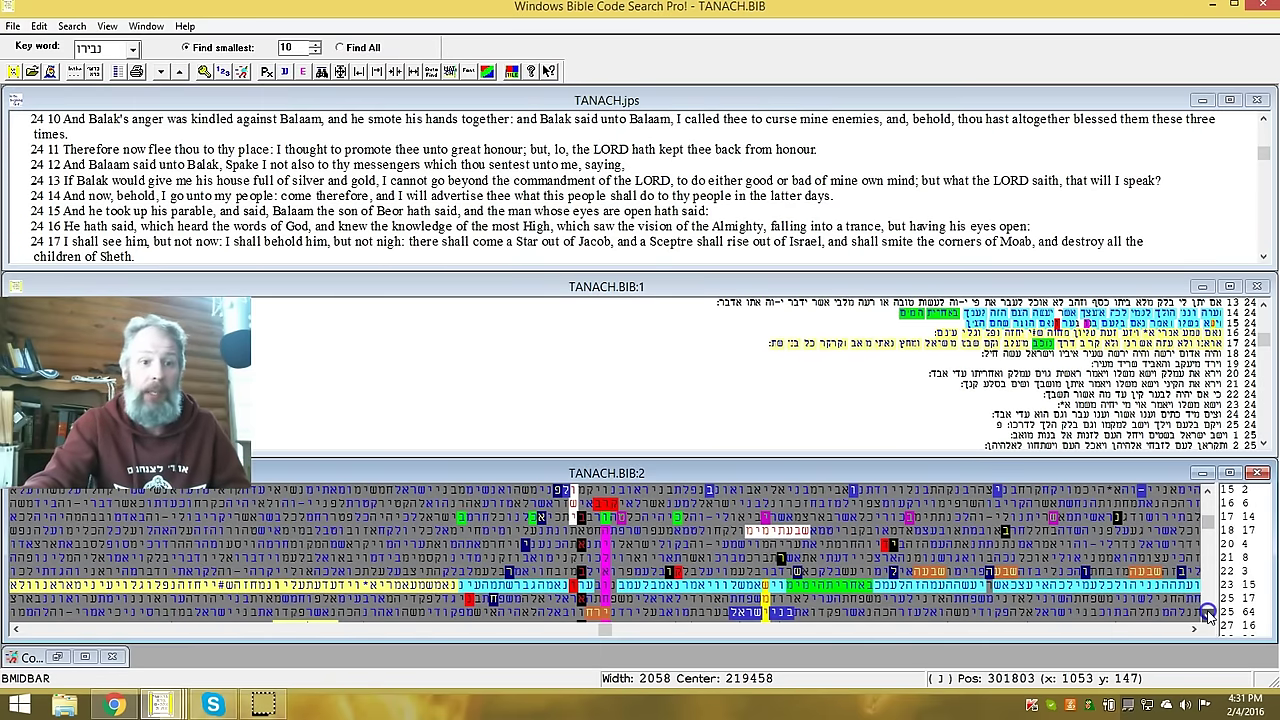
pyautogui.click(1208, 614)
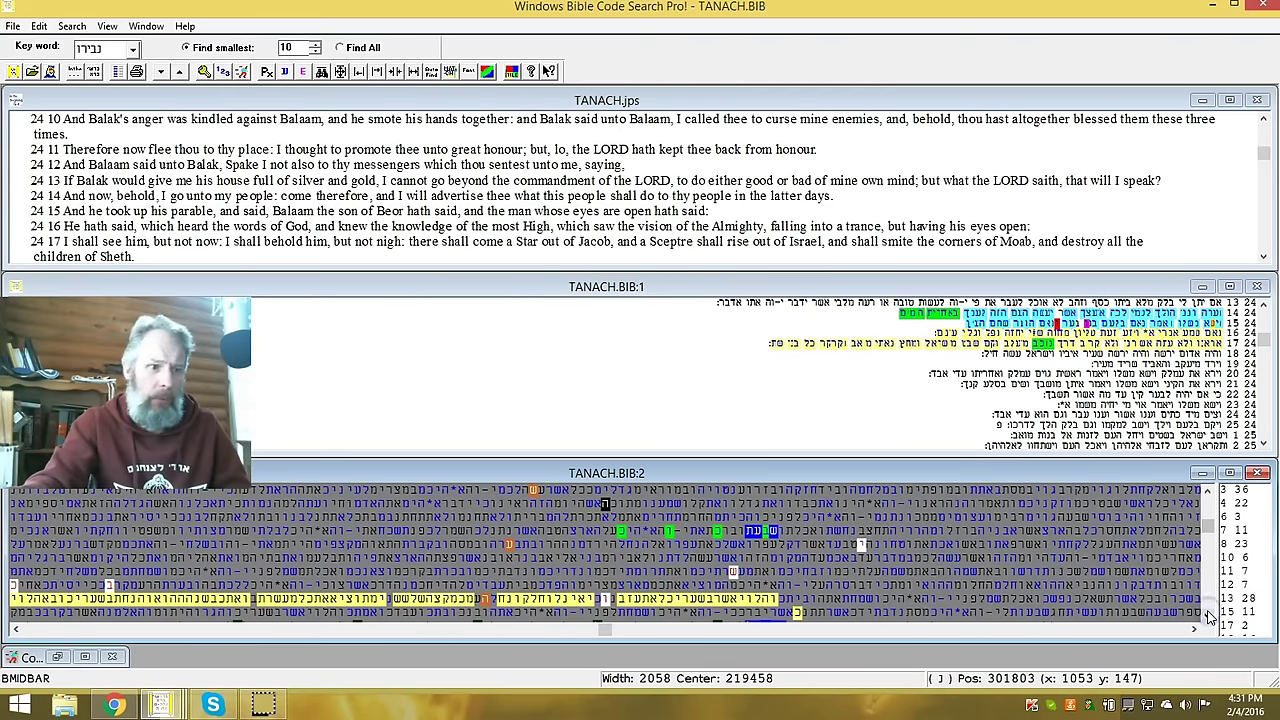
pyautogui.rightClick(667, 603)
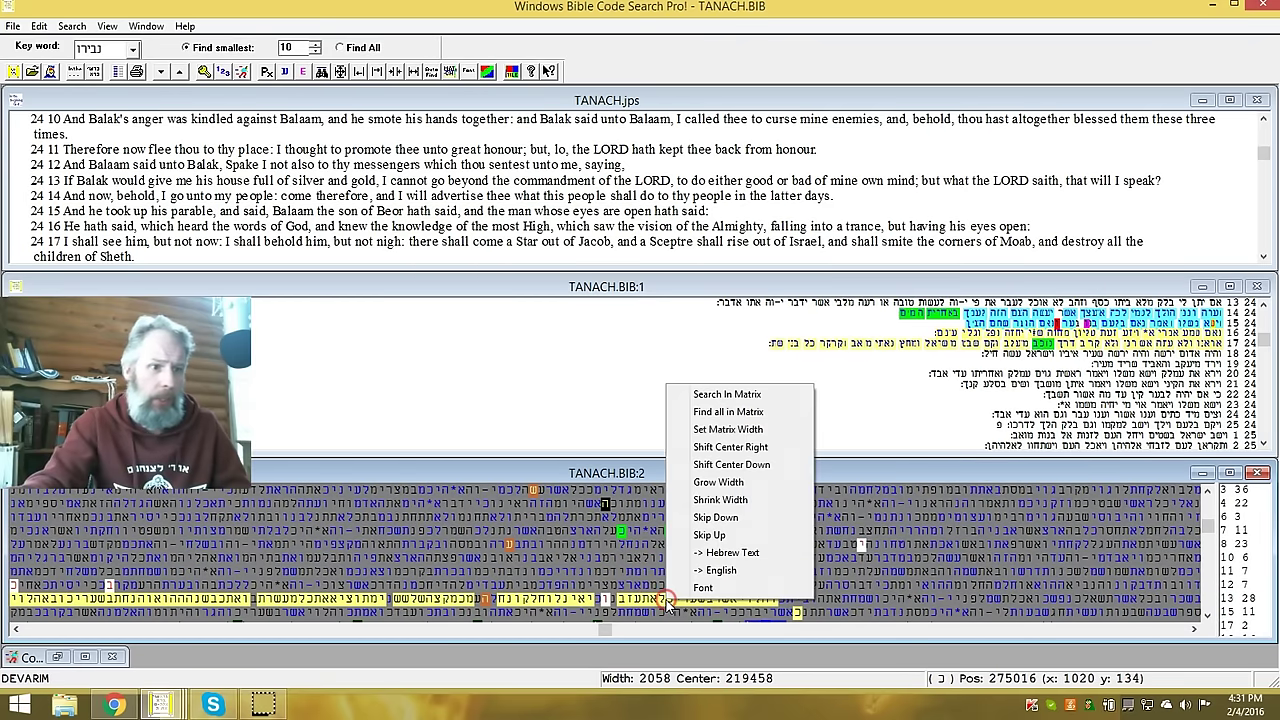
pyautogui.click(727, 560)
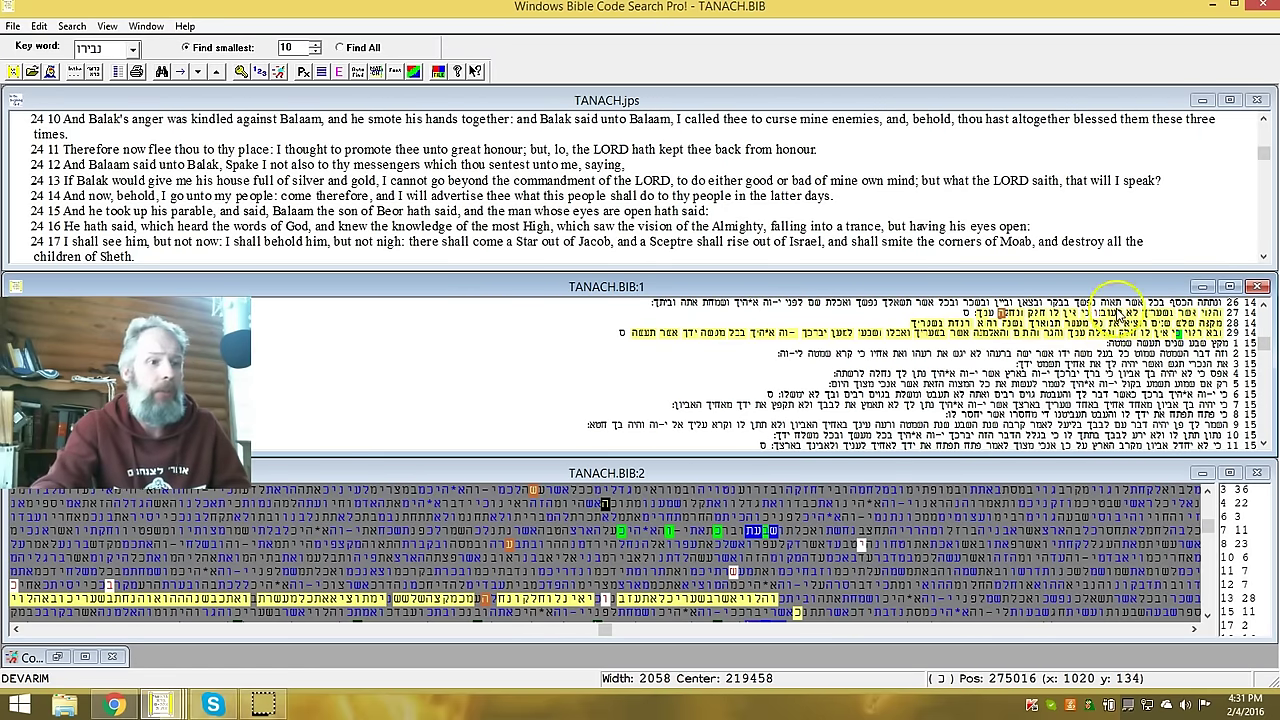
# Sync the English JPS pane to the matrix and show Deuteronomy from verse 14:27
pyautogui.click(340, 72)
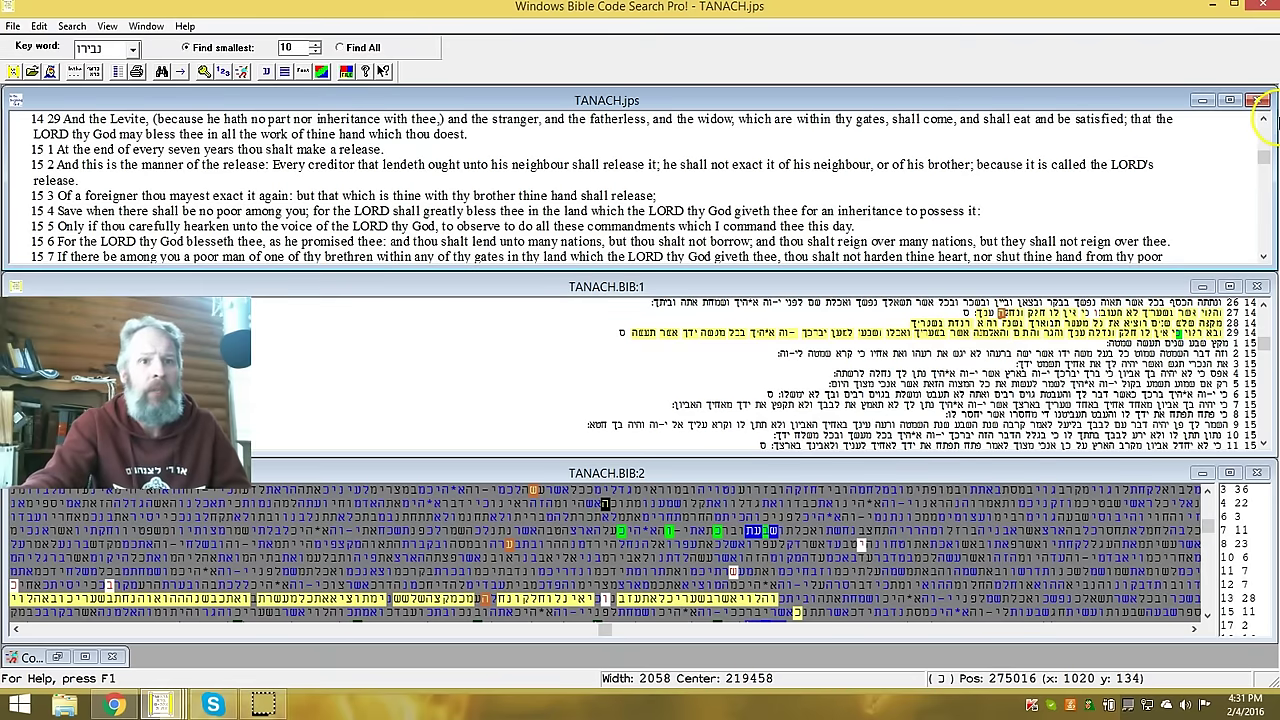
pyautogui.click(1263, 119)
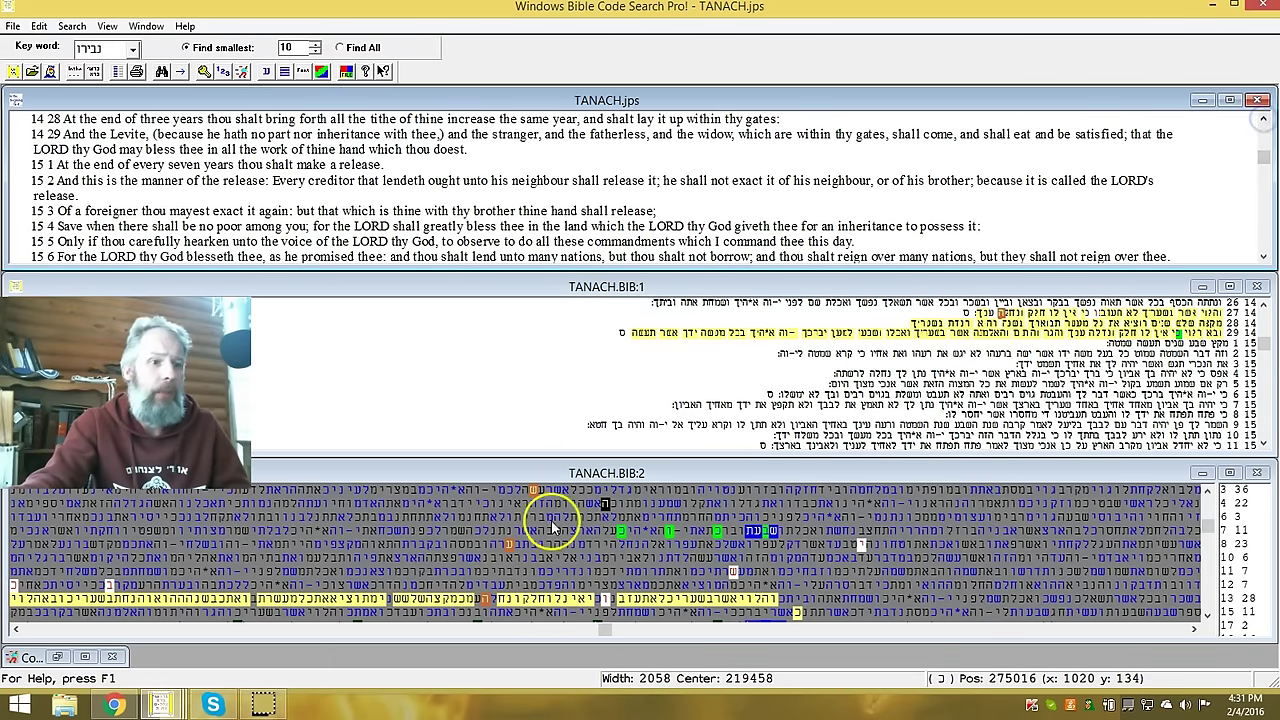
pyautogui.click(524, 602)
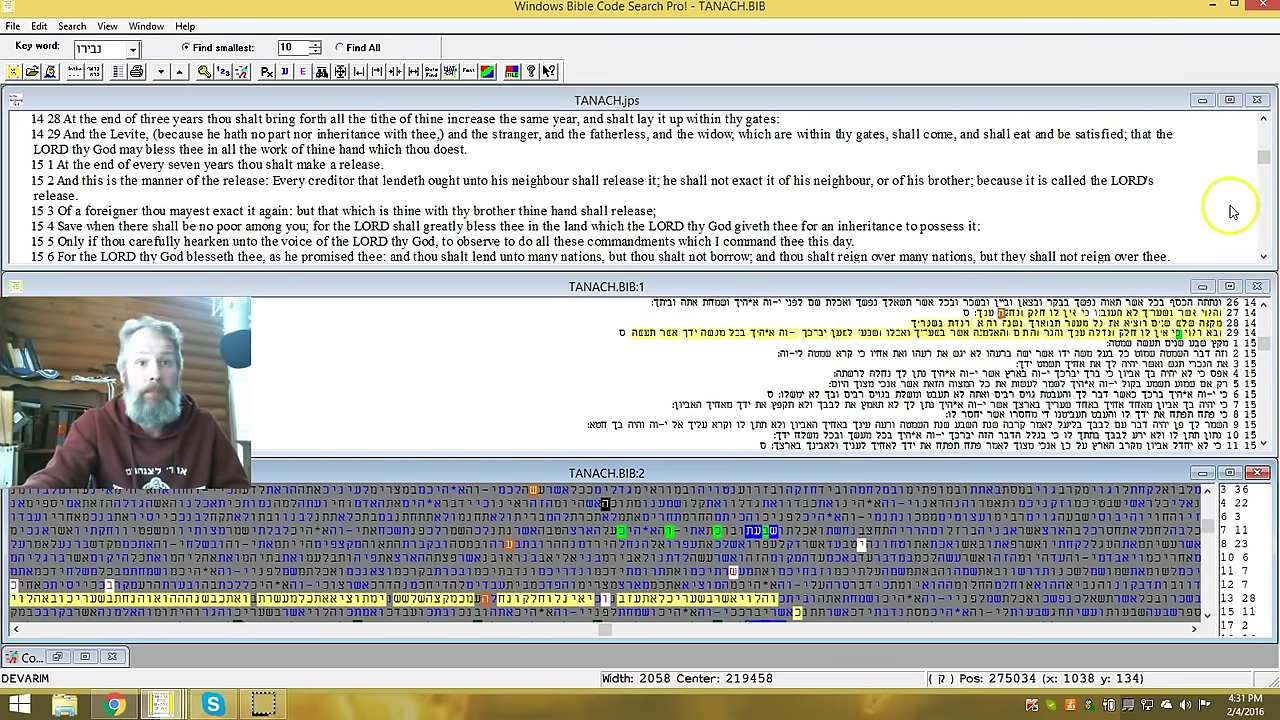
pyautogui.click(1264, 121)
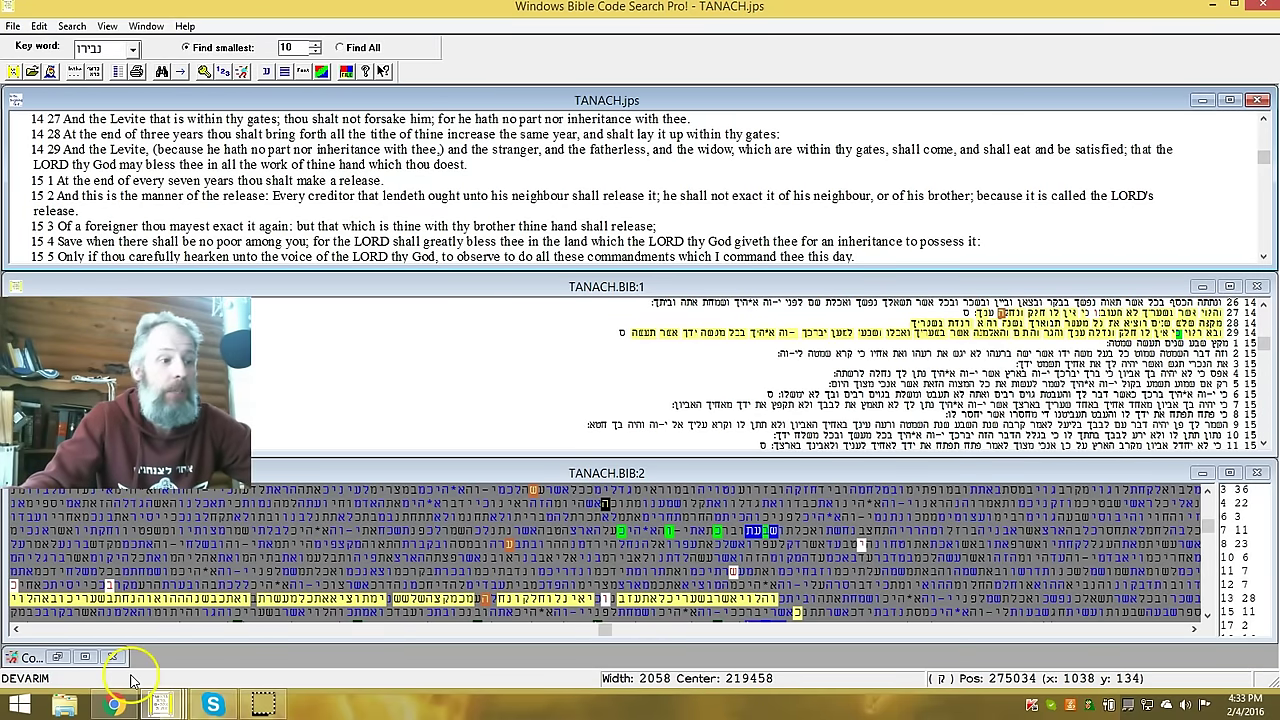
# Bring forward the sixth Bible Code Search window, the full-screen Breshis matrix for משפט
pyautogui.moveTo(160, 705)
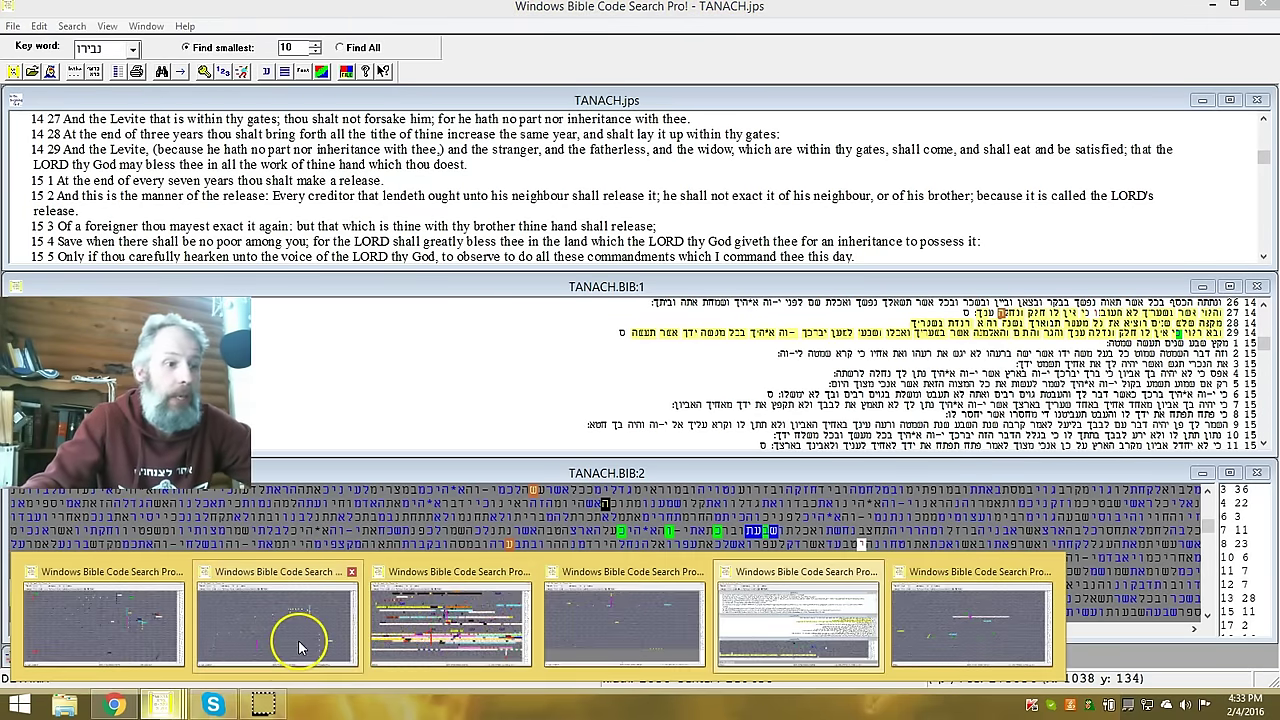
pyautogui.moveTo(605, 632)
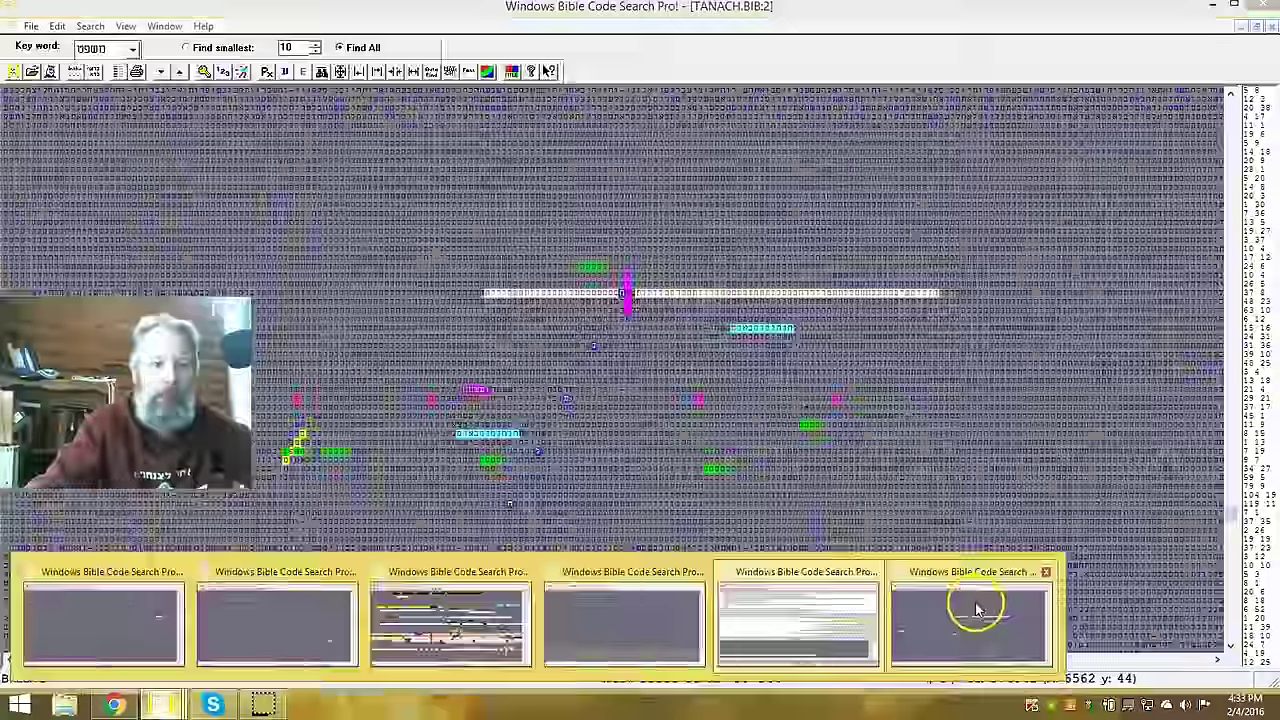
pyautogui.click(975, 610)
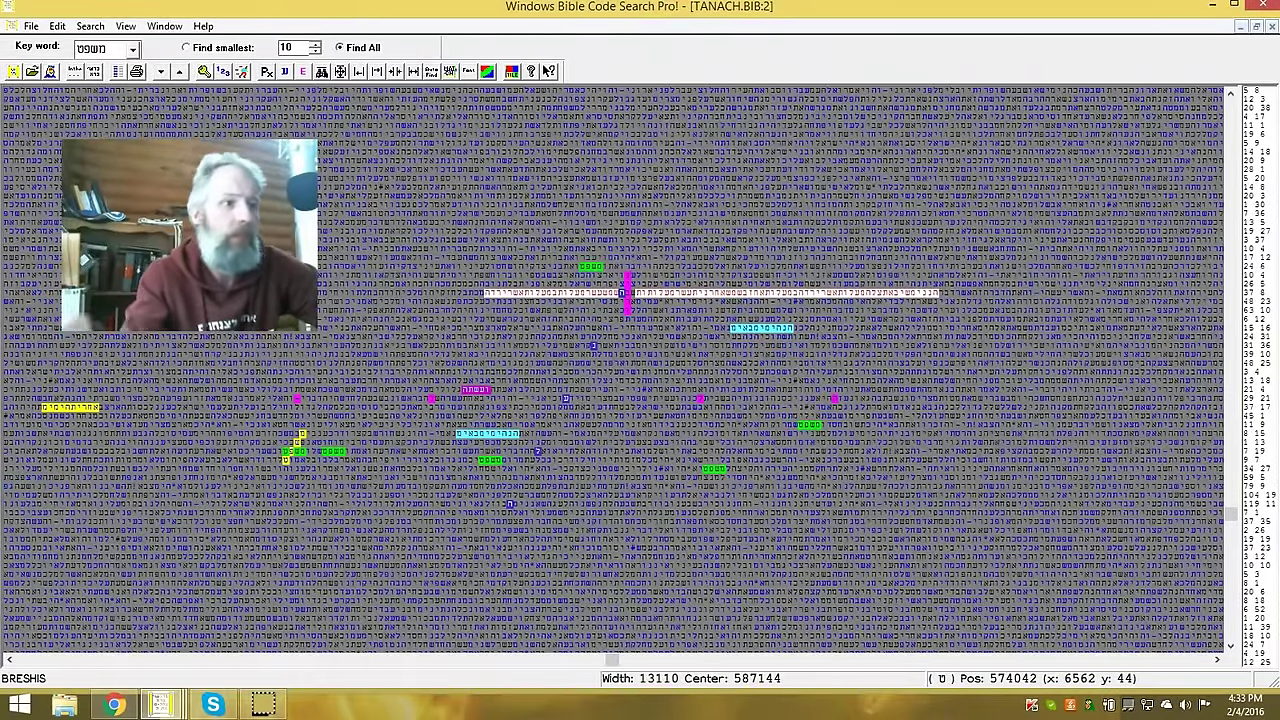
# Enlarge the משפט matrix letters from font size 8 to 11
pyautogui.click(469, 72)
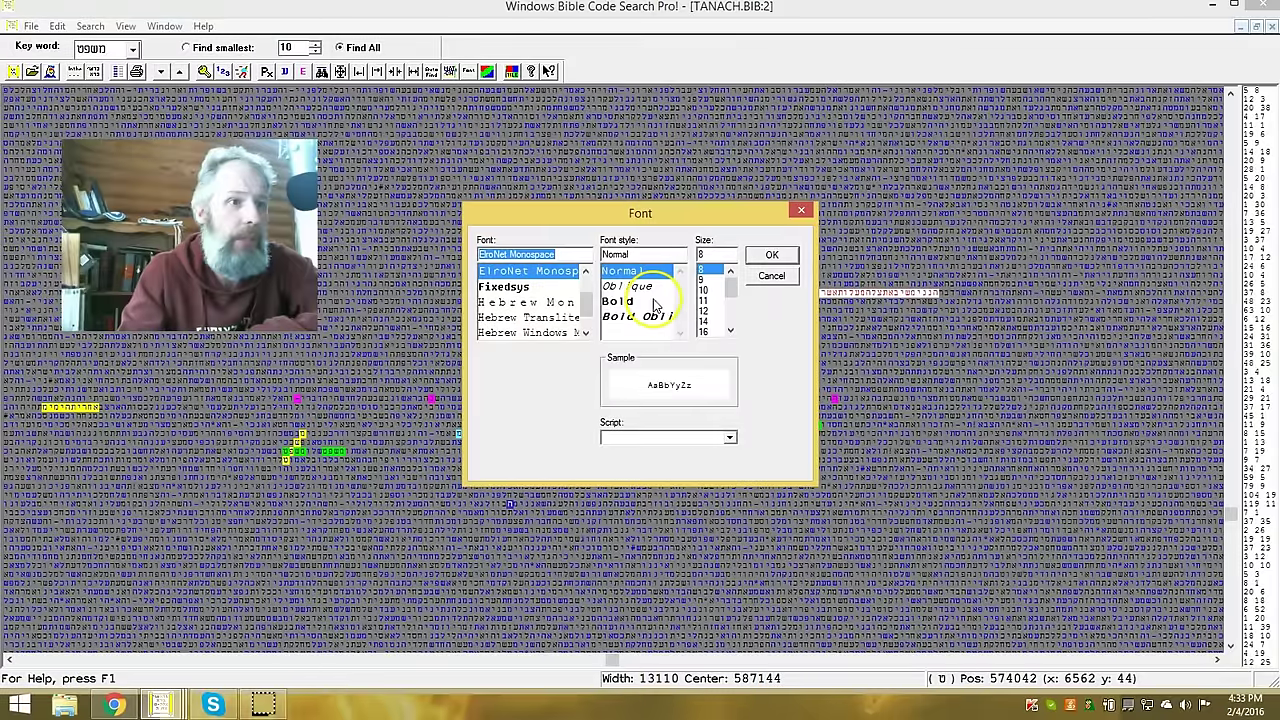
pyautogui.click(712, 291)
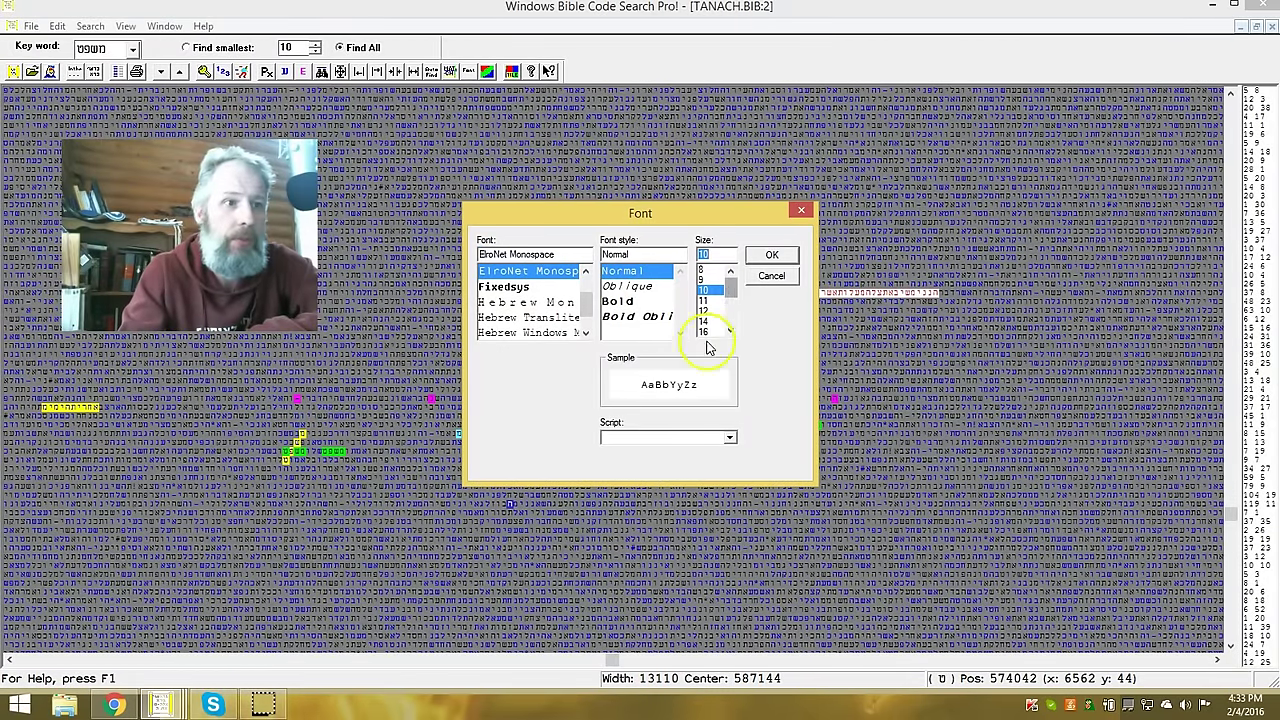
pyautogui.click(711, 302)
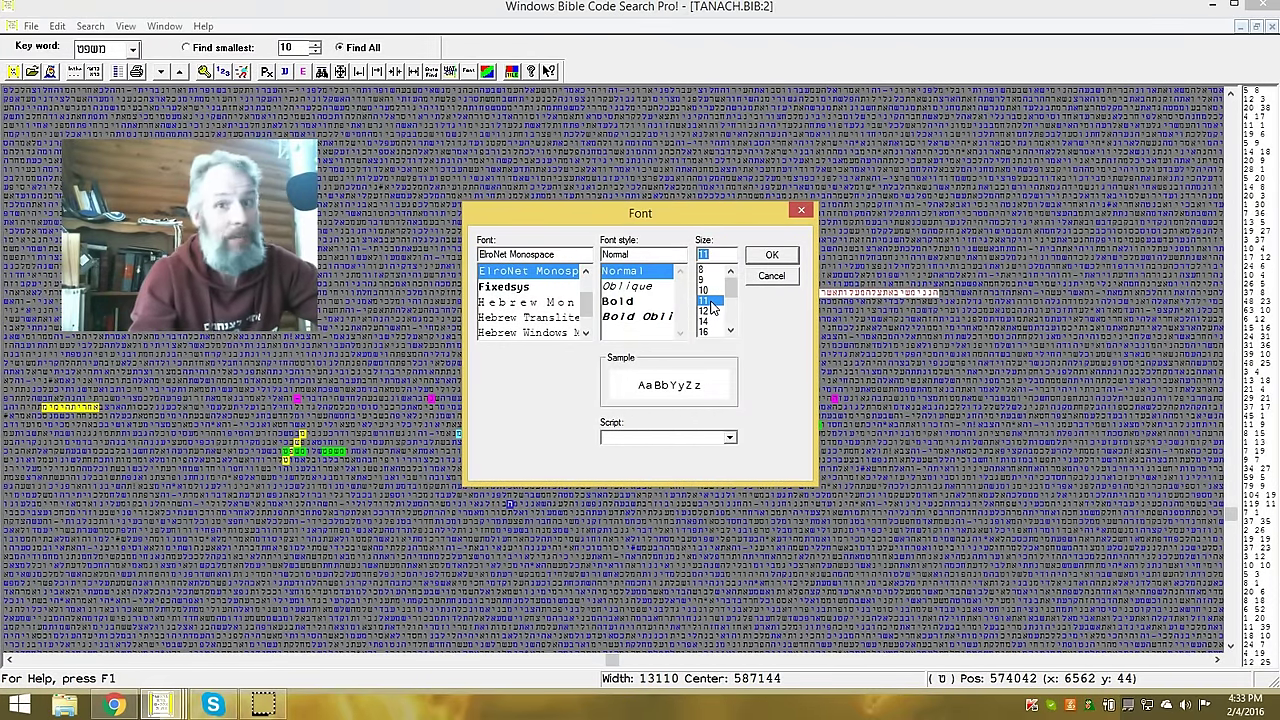
pyautogui.click(712, 300)
pyautogui.click(770, 254)
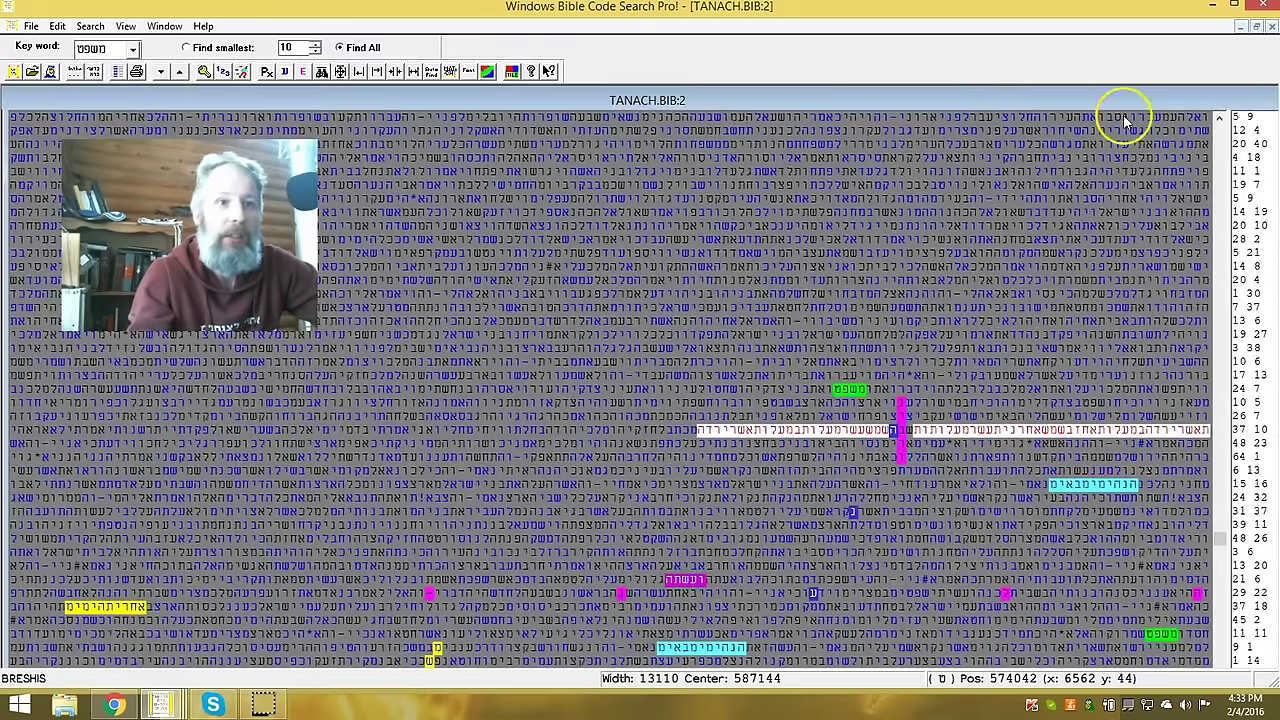
pyautogui.click(1256, 28)
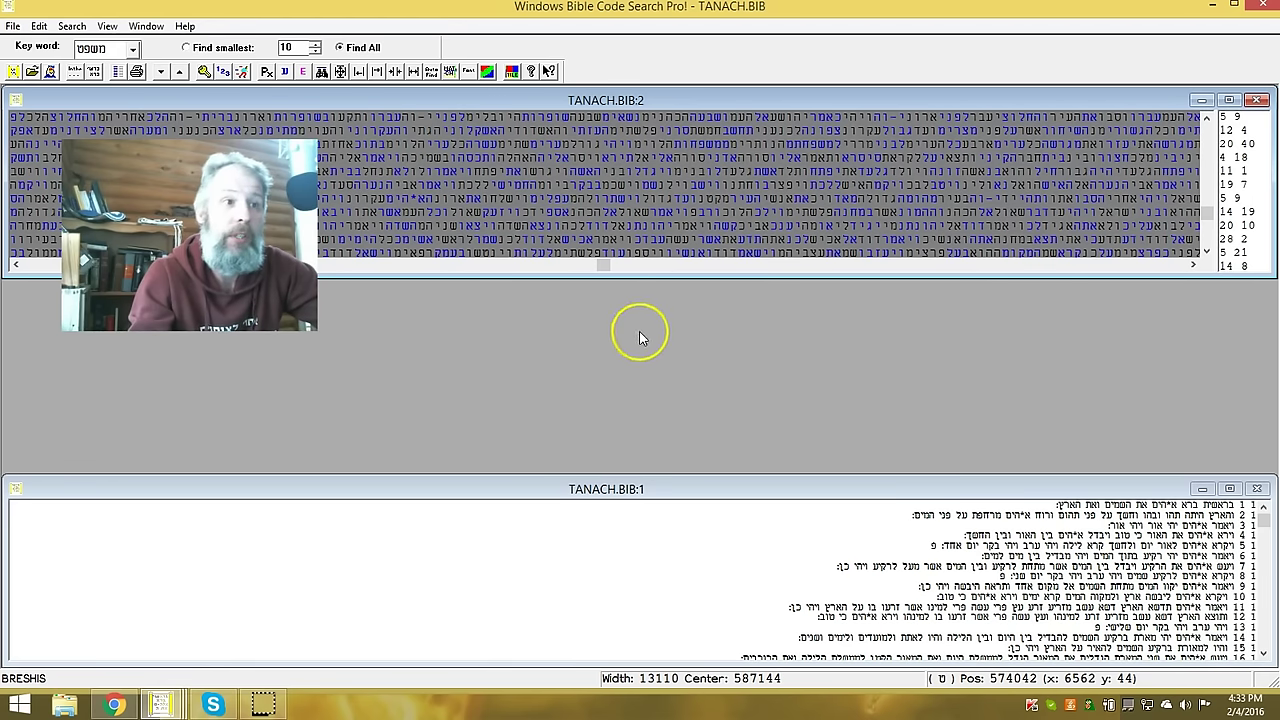
pyautogui.moveTo(597, 266); pyautogui.dragTo(607, 268)
pyautogui.moveTo(1120, 276); pyautogui.dragTo(1086, 456)
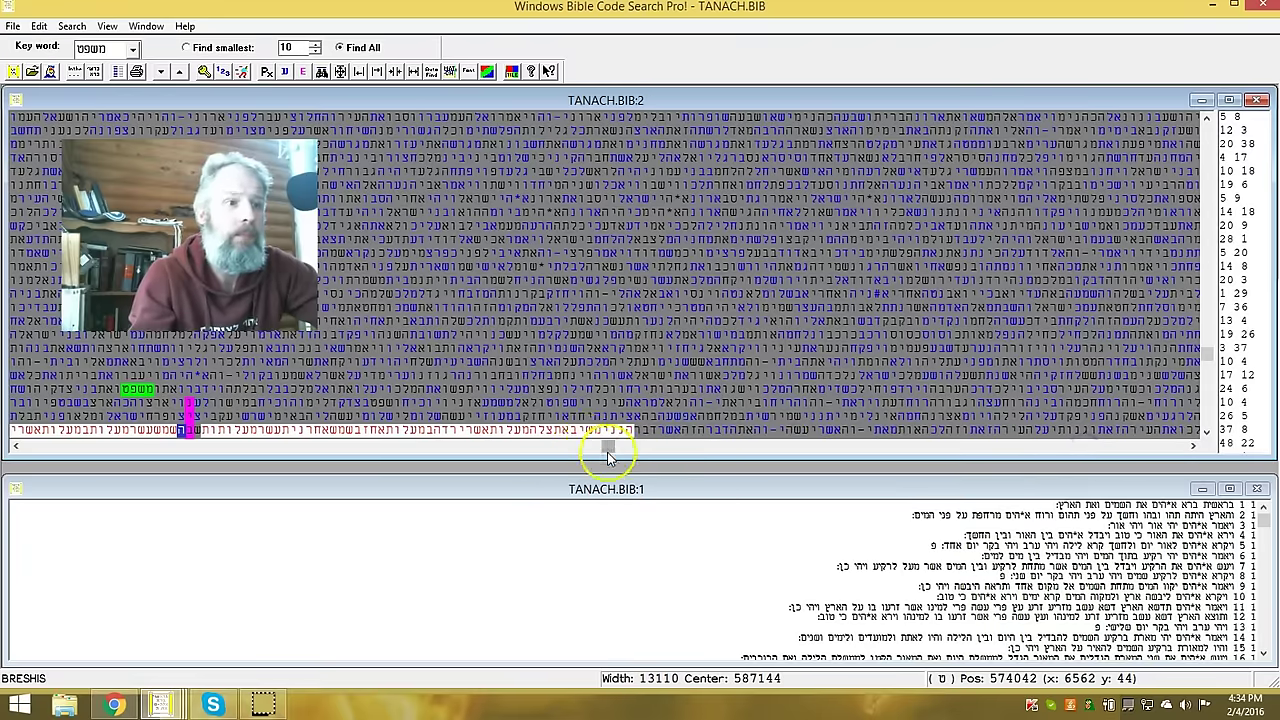
pyautogui.moveTo(609, 450); pyautogui.dragTo(604, 450)
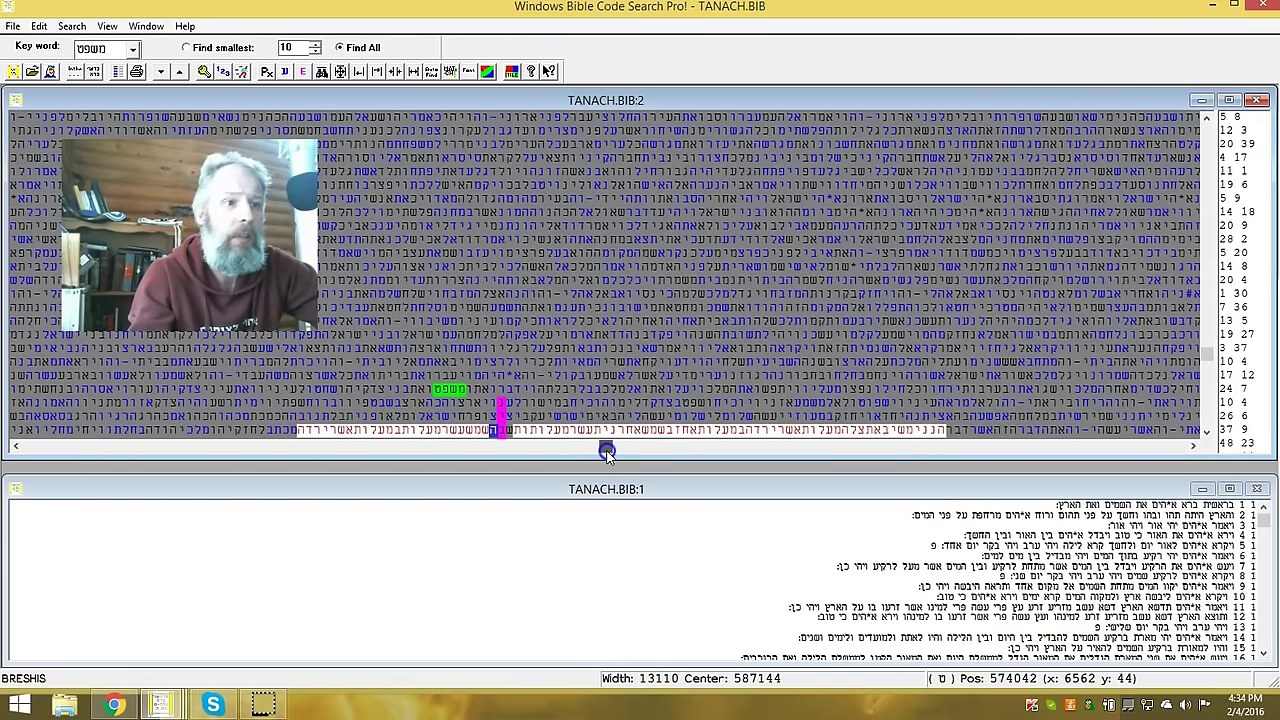
pyautogui.click(1206, 432)
pyautogui.scroll(-4, 1206, 432)
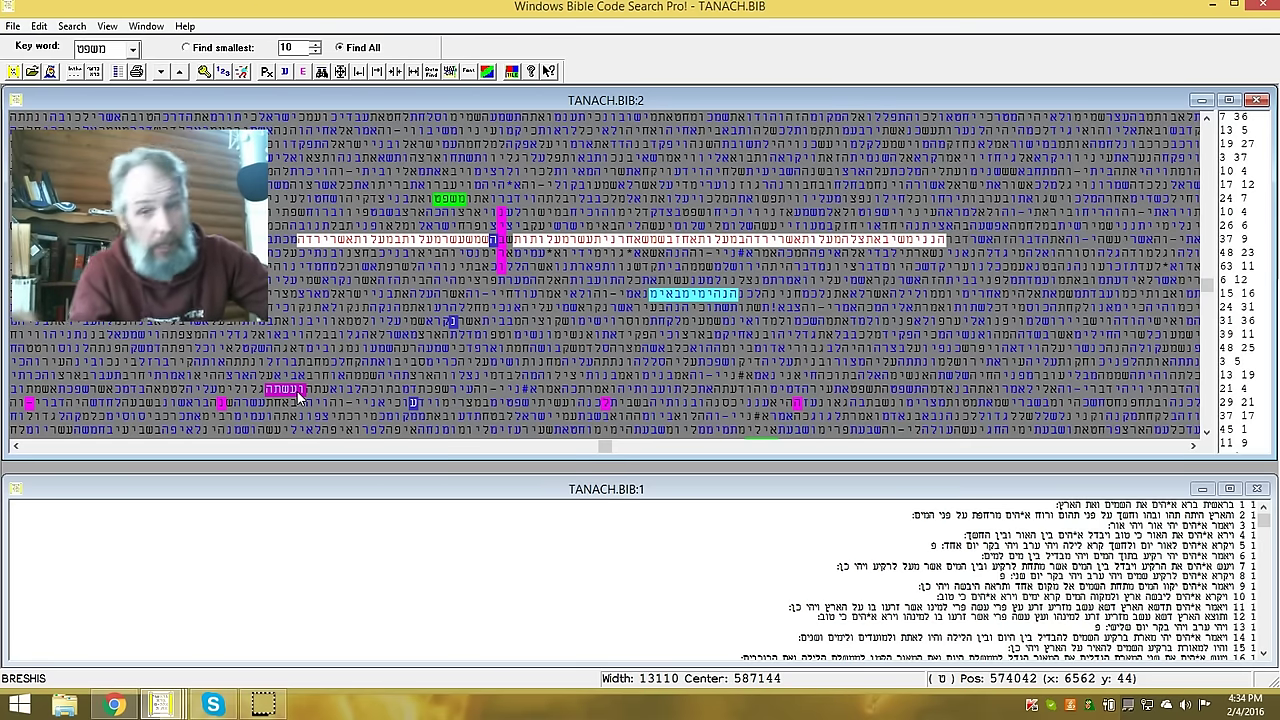
pyautogui.click(329, 403)
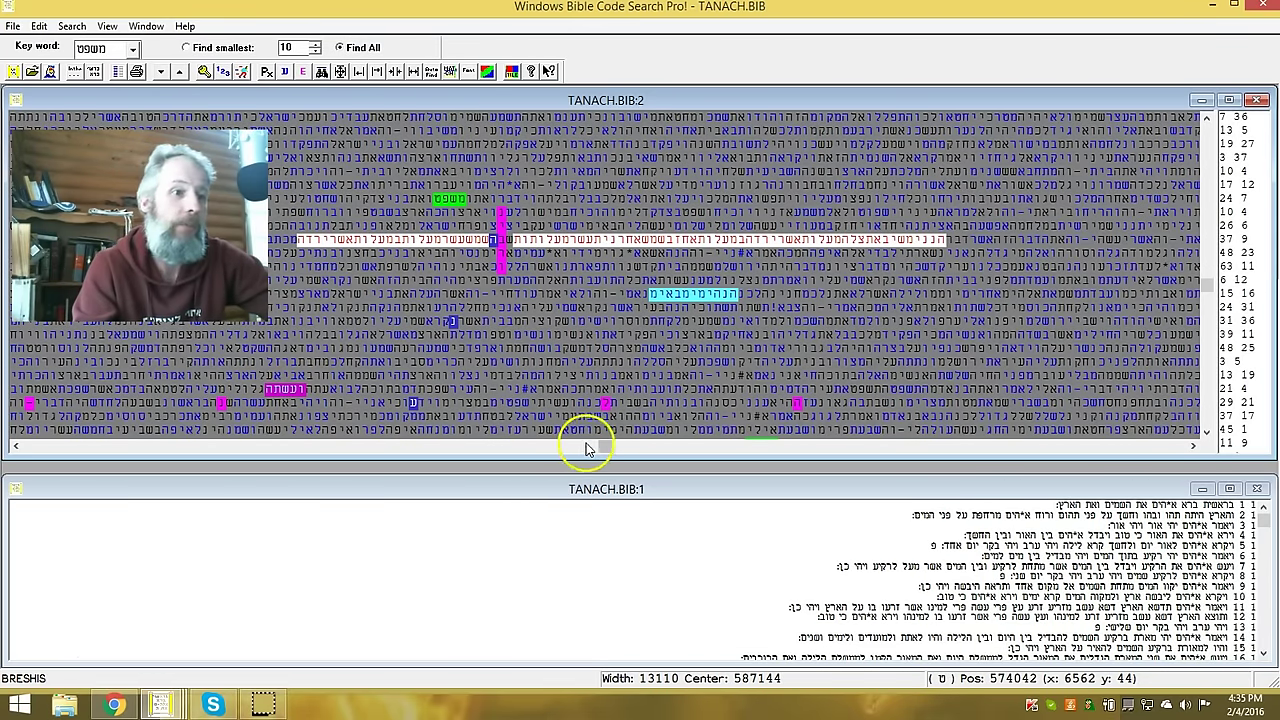
# Scroll the TANACH.BIB:2 grid to show the highlighted משפט occurrences beside the Genesis 1 verses
pyautogui.moveTo(605, 453); pyautogui.dragTo(603, 446)
pyautogui.click(1207, 432)
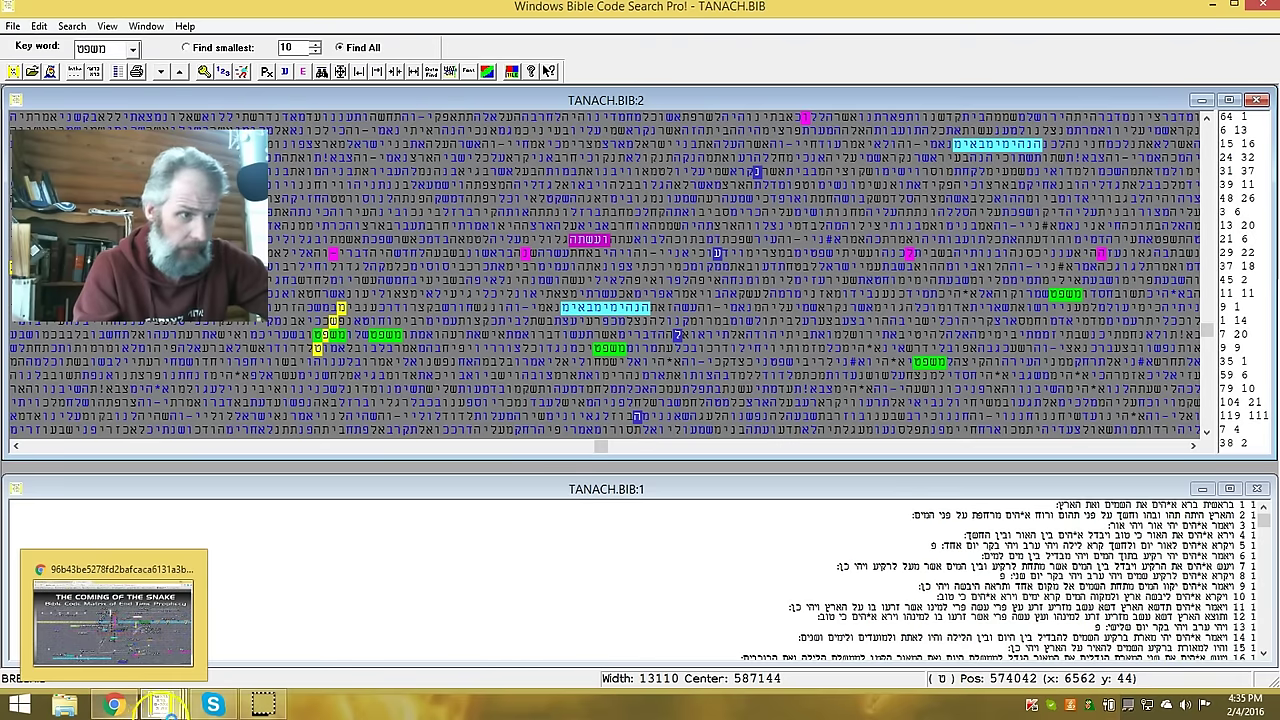
pyautogui.moveTo(176, 714)
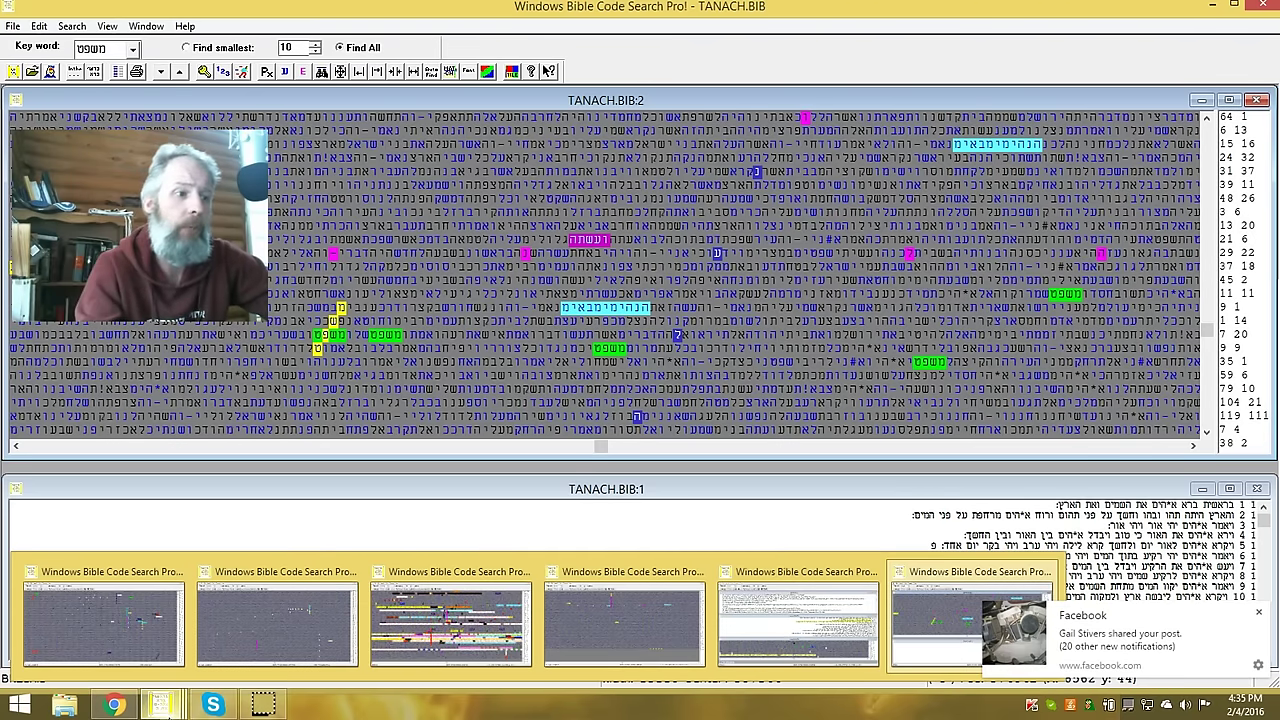
# Maximize the other TANACH.BIB:2 window with many coloured codes and close the Facebook notification
pyautogui.click(150, 622)
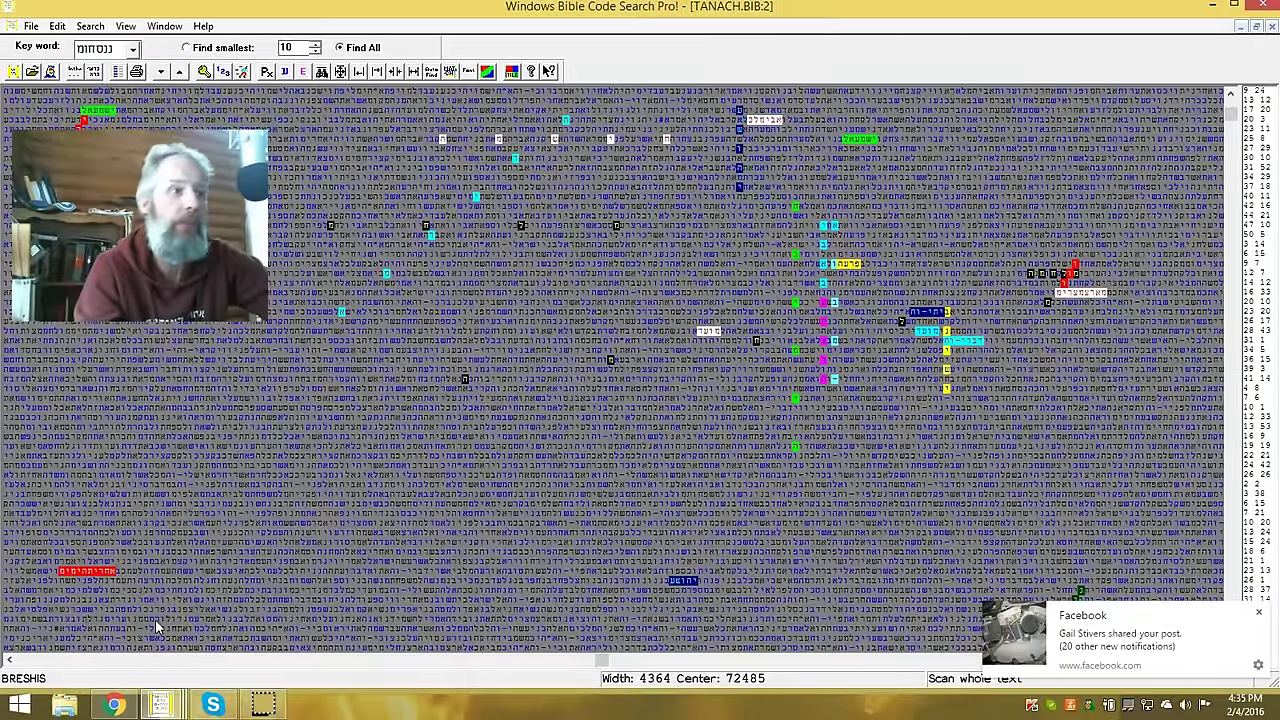
pyautogui.click(114, 457)
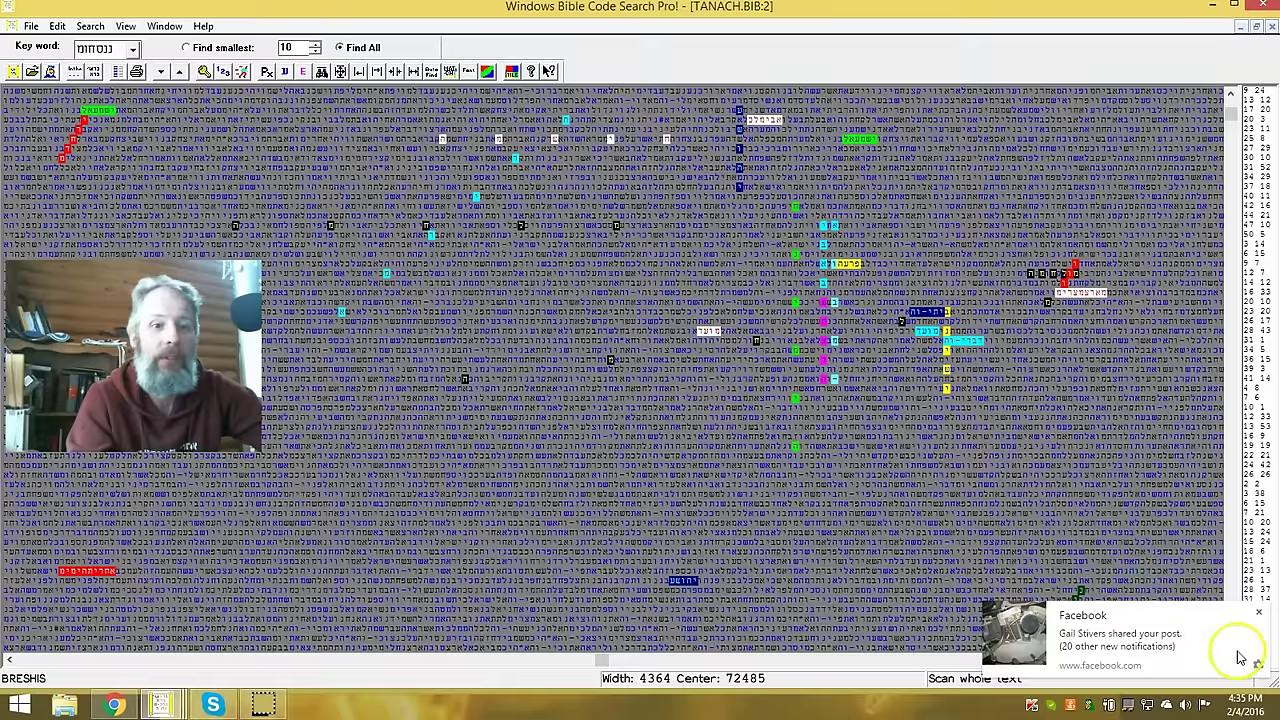
pyautogui.click(1258, 612)
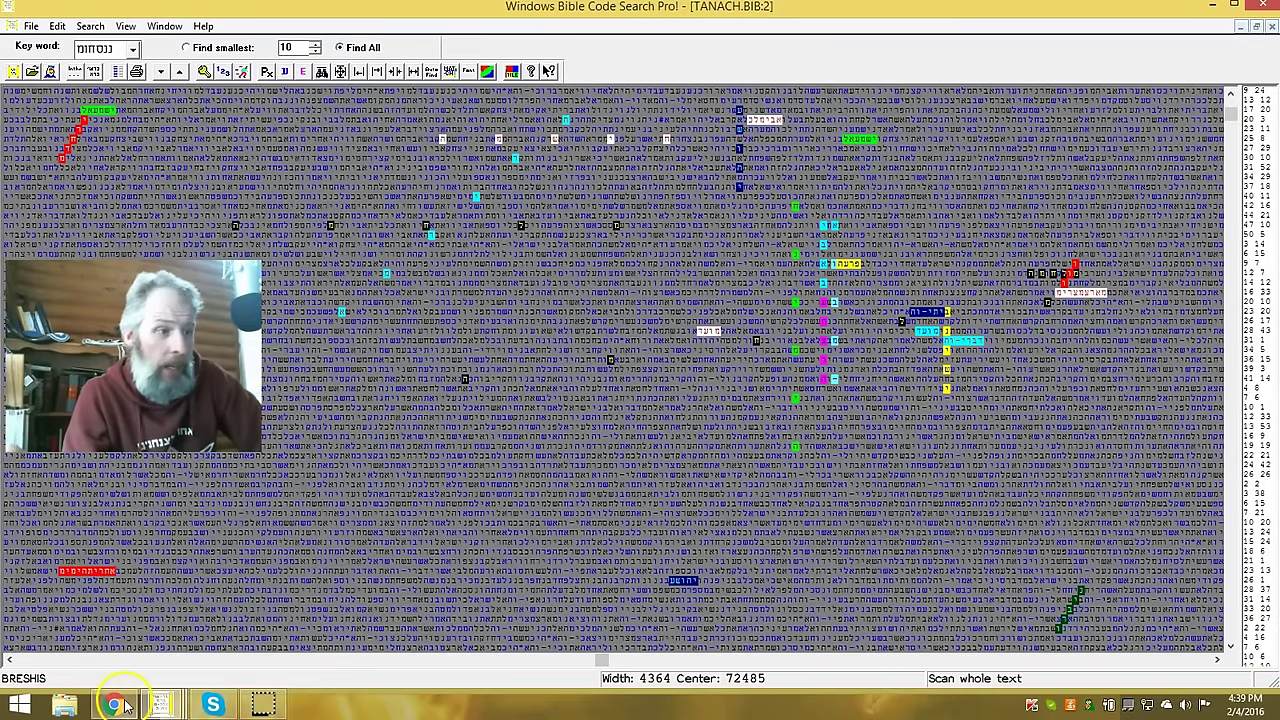
pyautogui.moveTo(125, 707)
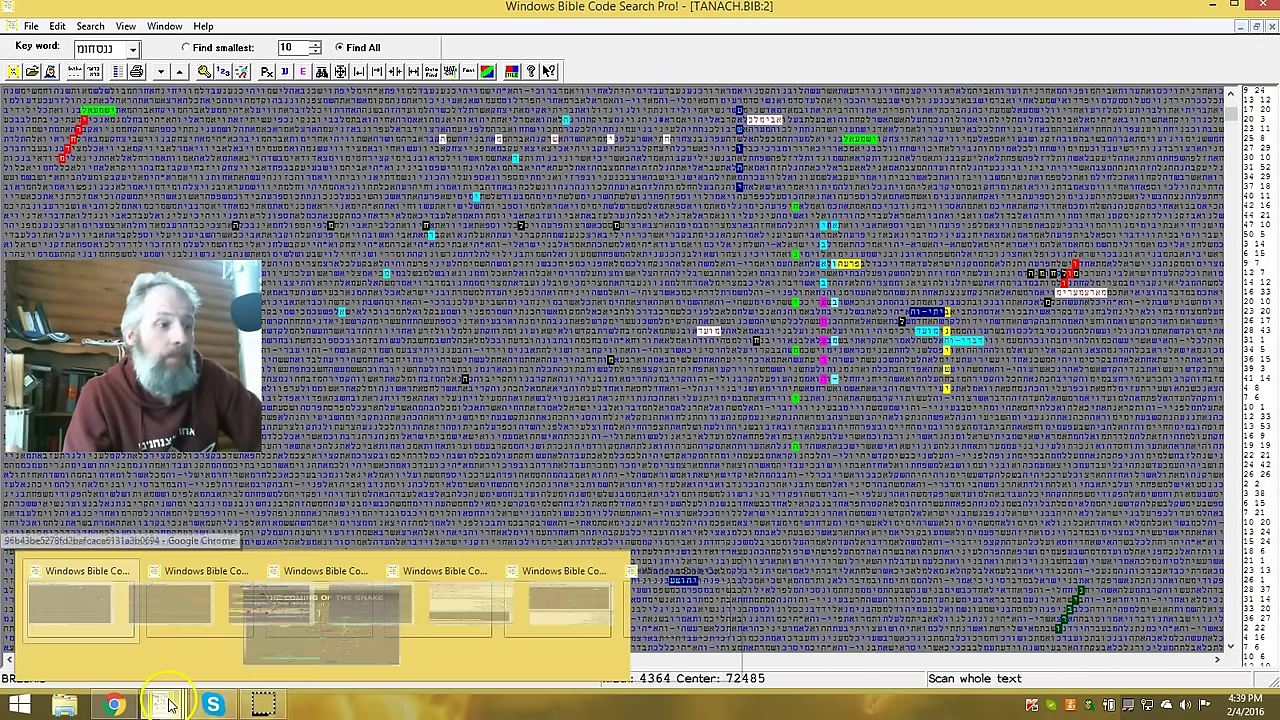
pyautogui.click(413, 640)
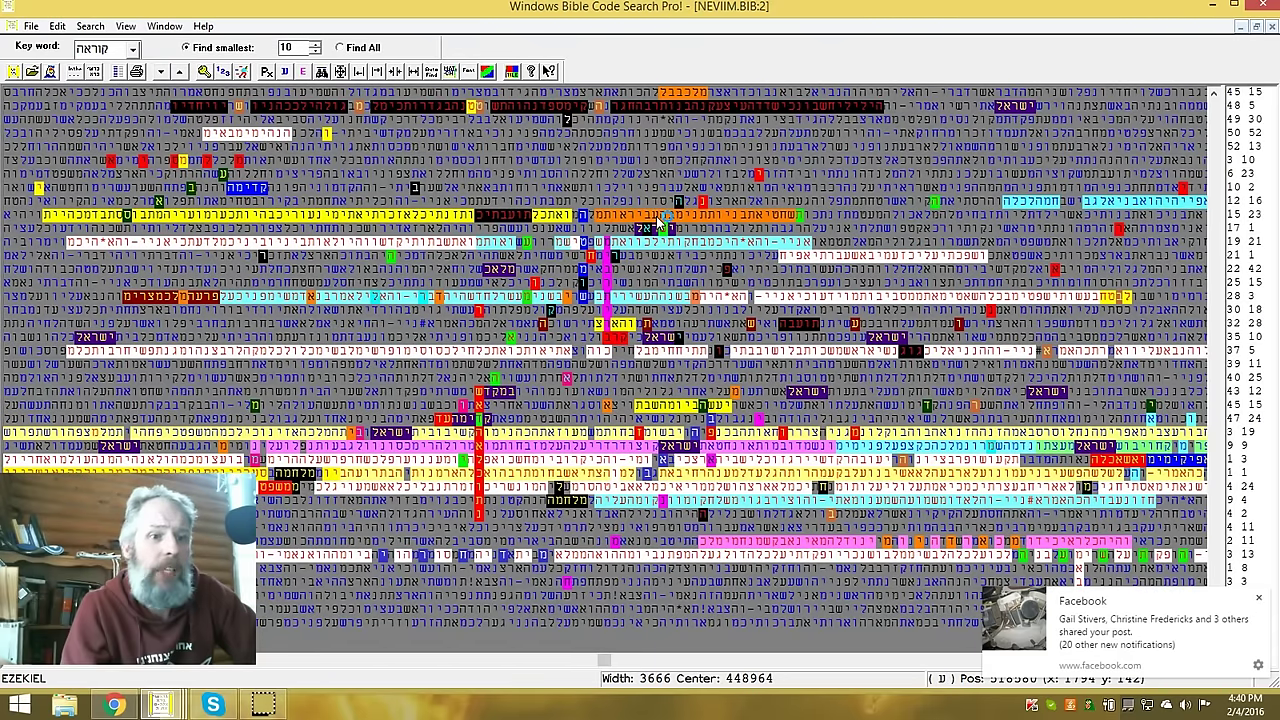
pyautogui.click(1258, 598)
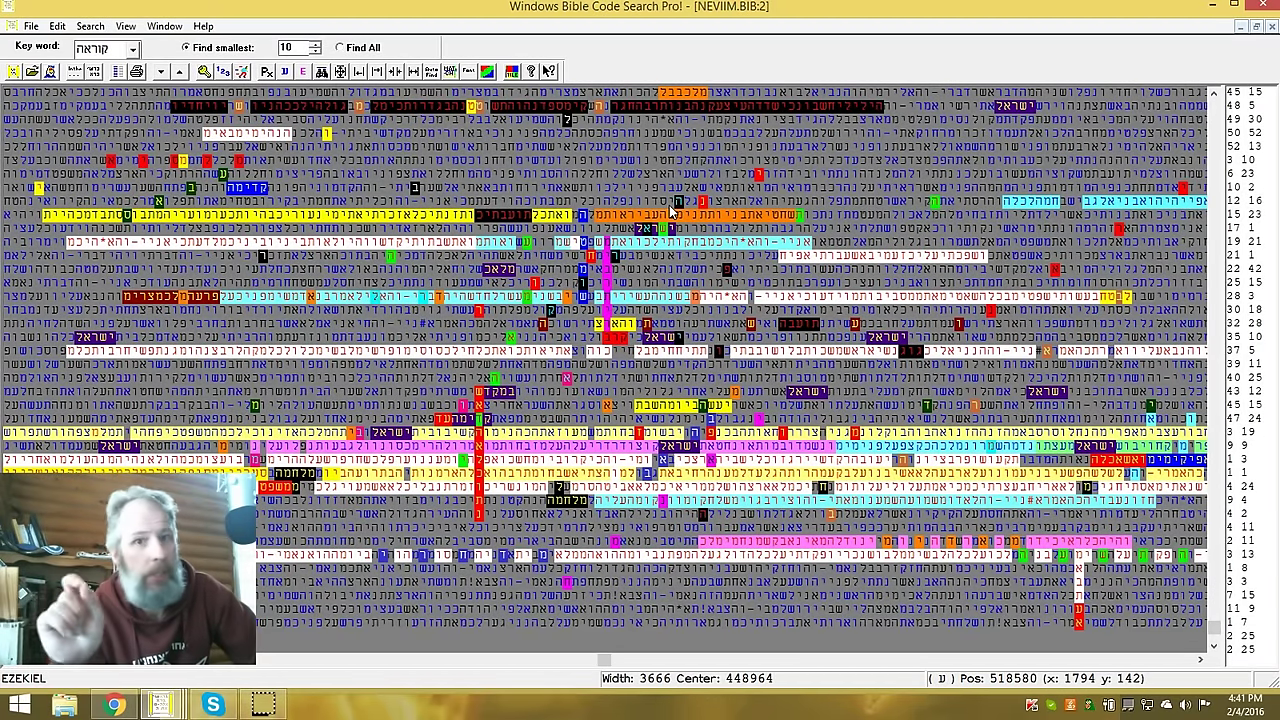
pyautogui.click(700, 207)
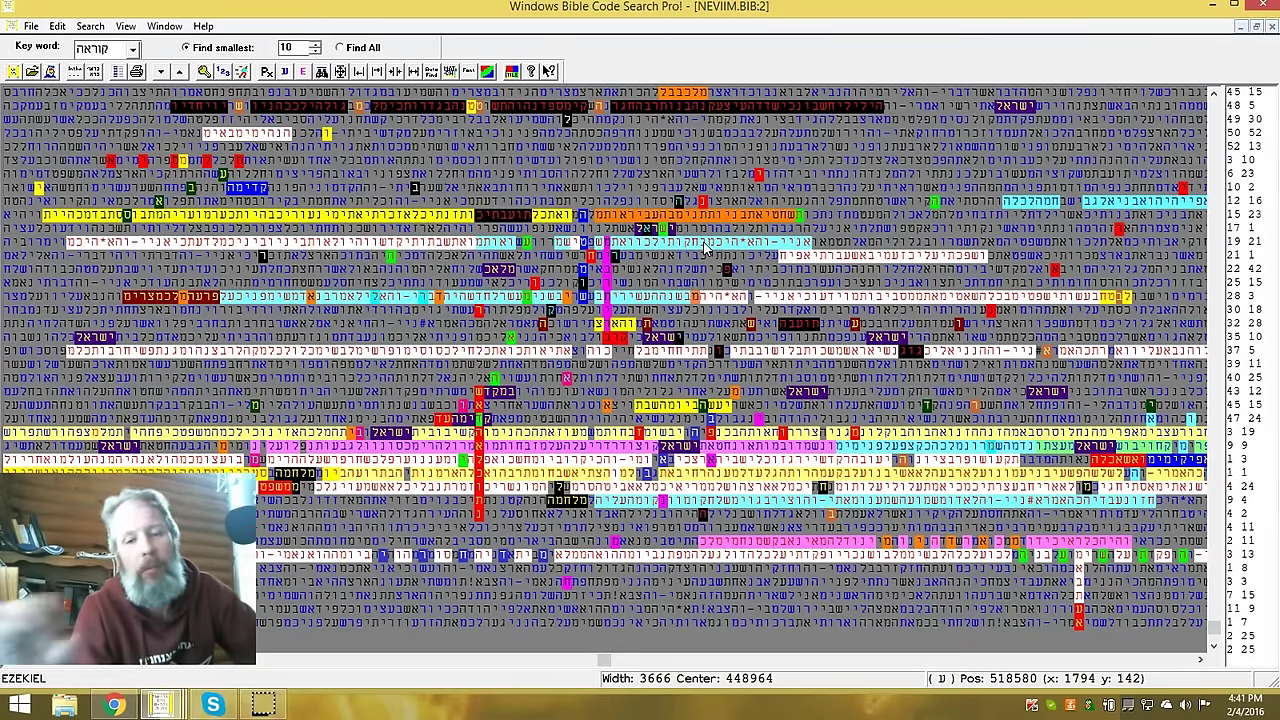
pyautogui.click(690, 240)
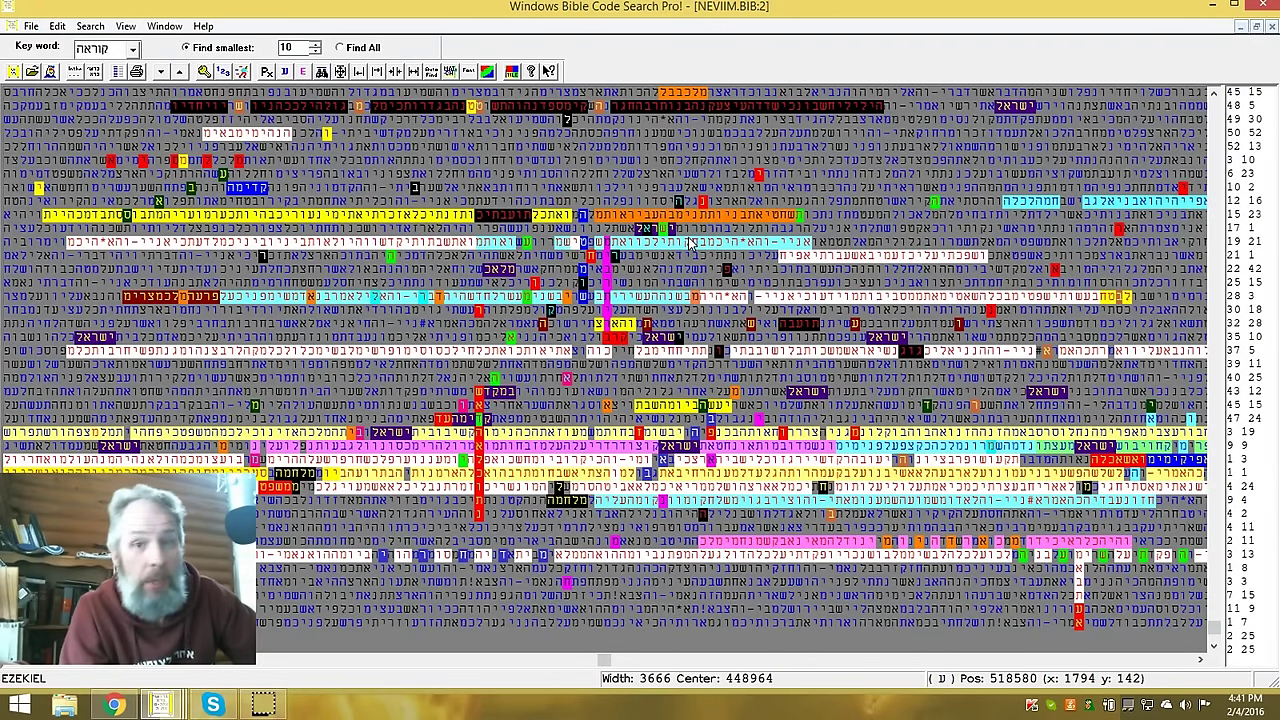